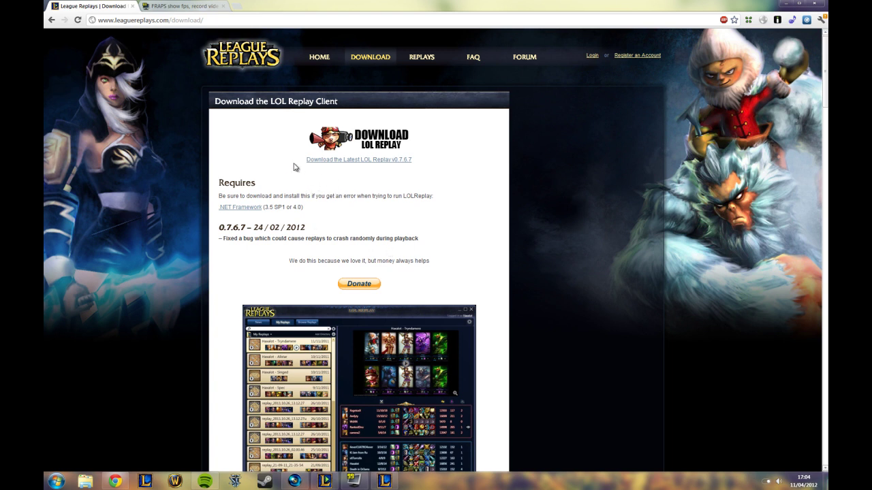
Step: Open the League Replays FAQ and read the answers about viruses in the client and rewinding a replay
left_click_drag(297, 195, 354, 195)
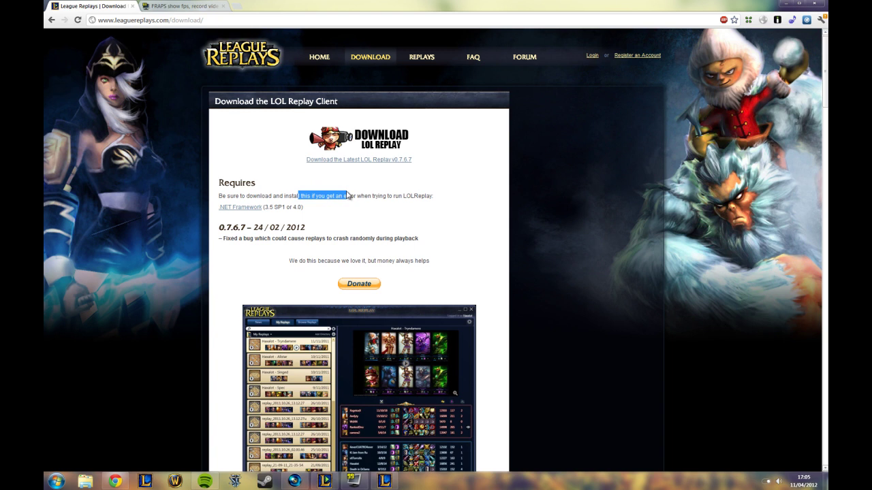
left_click(352, 195)
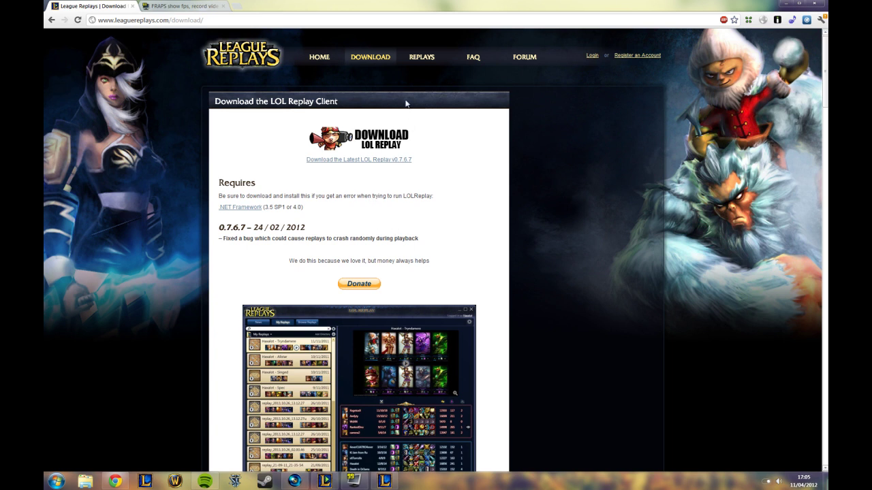
left_click(481, 58)
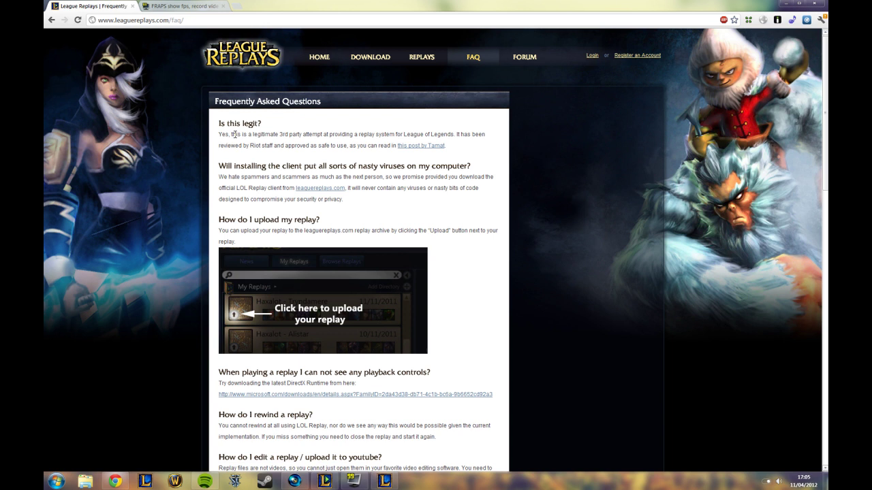
double_click(300, 165)
left_click(346, 195)
scroll(345, 198, "down", 1)
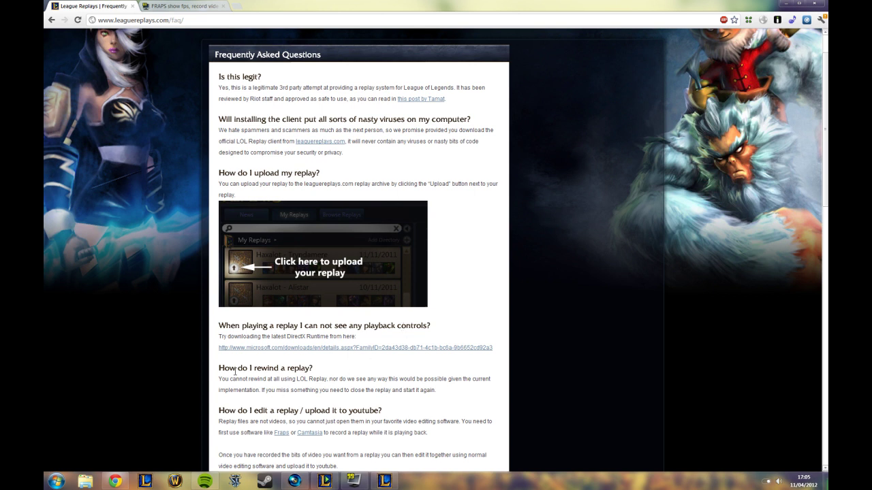
left_click_drag(218, 368, 459, 393)
left_click(458, 393)
Step: Bring up the Fraps movie settings and the LOL Replay client, and move the Fraps window below the client
left_click(354, 481)
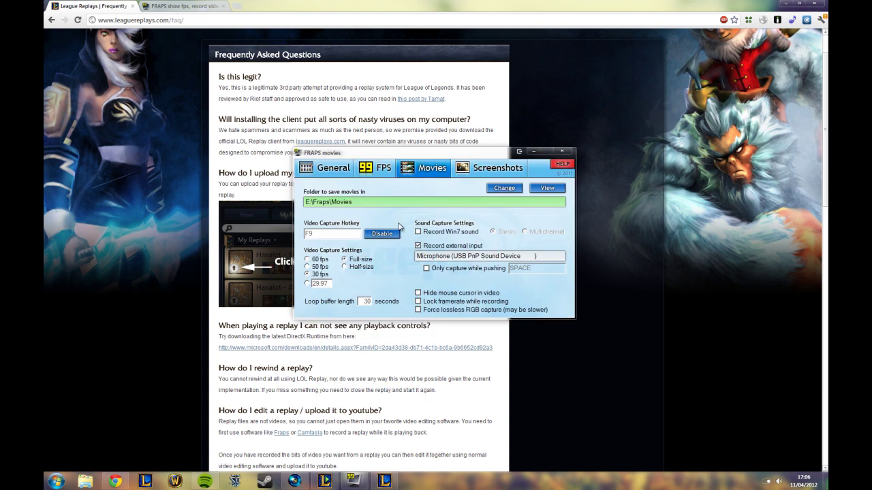
left_click_drag(414, 158, 340, 170)
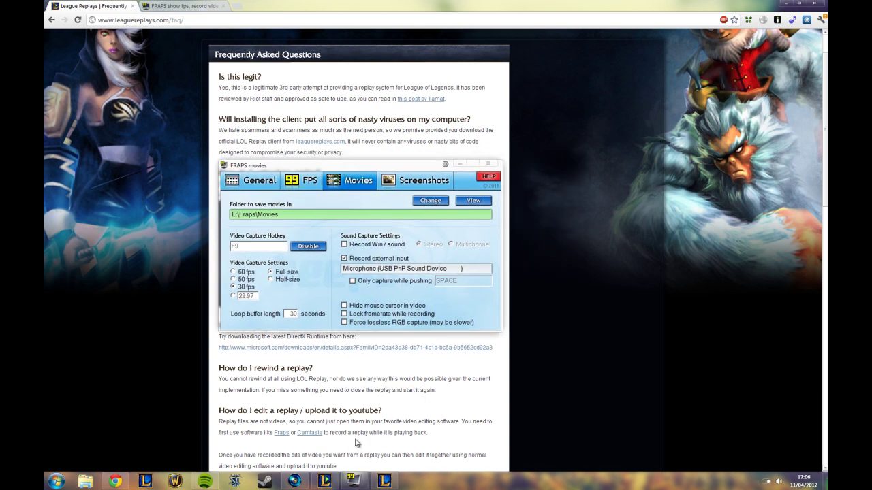
left_click(324, 482)
left_click_drag(340, 71, 410, 75)
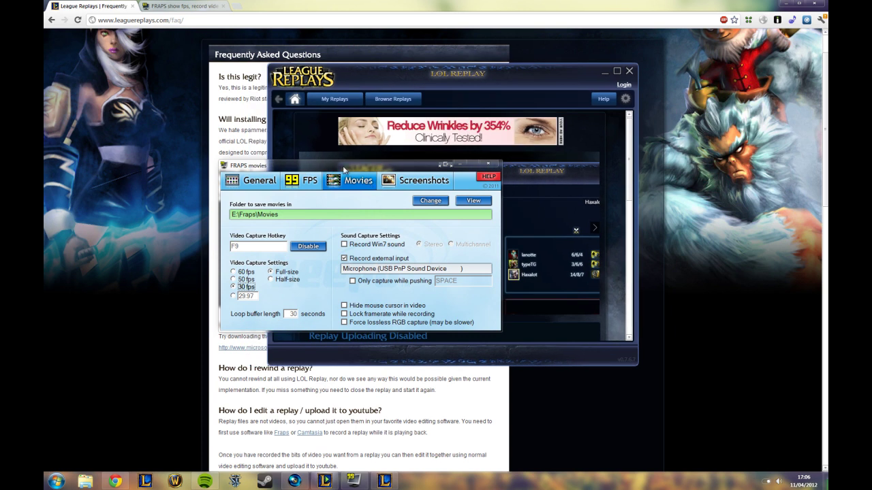
left_click_drag(340, 163, 397, 393)
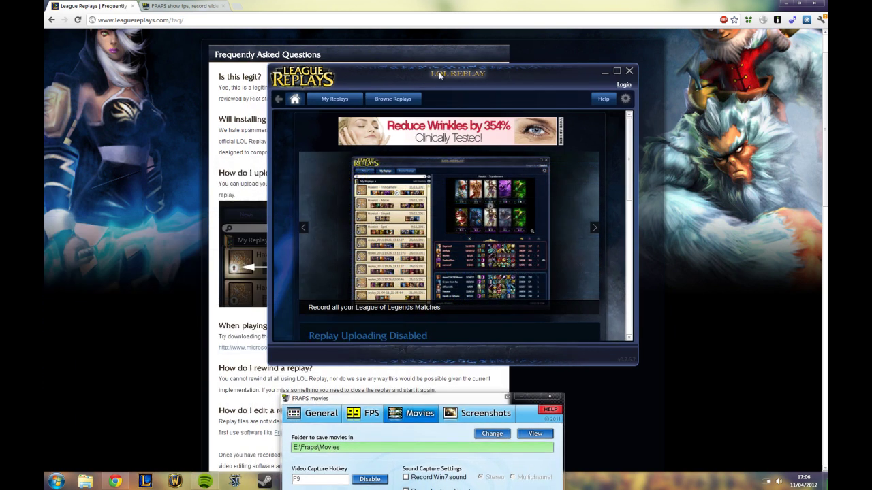
Step: Show the list of own replays in LOL Replay and select the TwistedFate replay dated 02/04/2012
left_click_drag(429, 66, 321, 36)
left_click(240, 73)
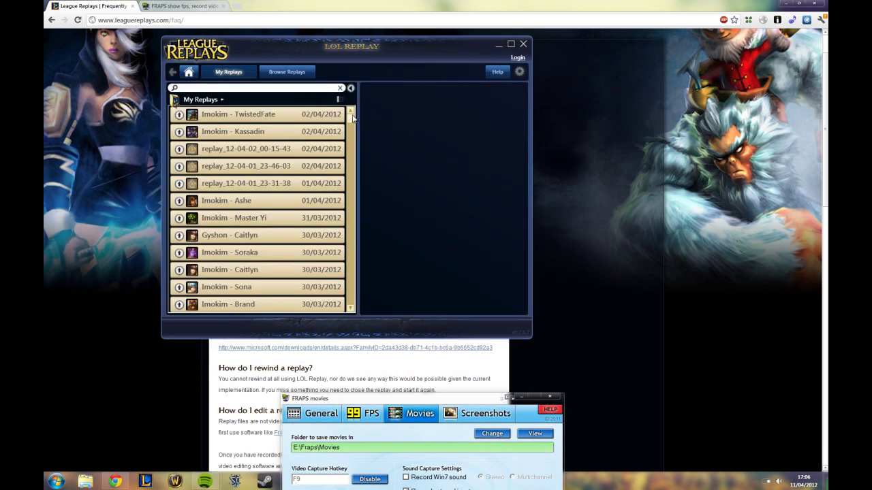
mouse_move(353, 120)
left_mouse_down()
mouse_move(352, 211)
mouse_move(355, 102)
left_mouse_up()
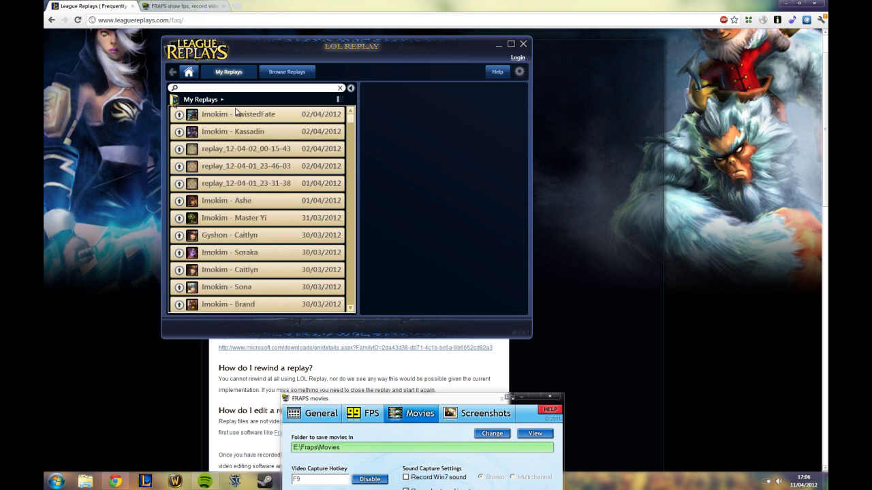
left_click(286, 120)
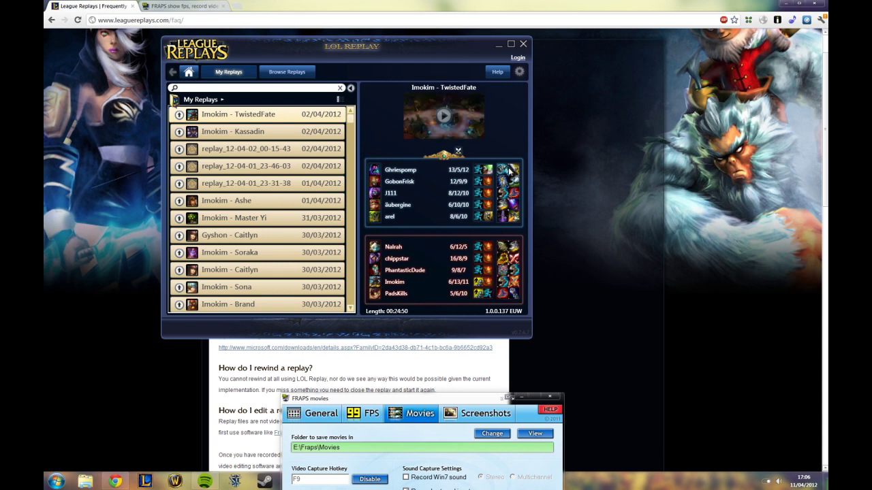
Step: Widen the LOL Replay window to show the full match table and place the Fraps window in front of it
left_click(535, 330)
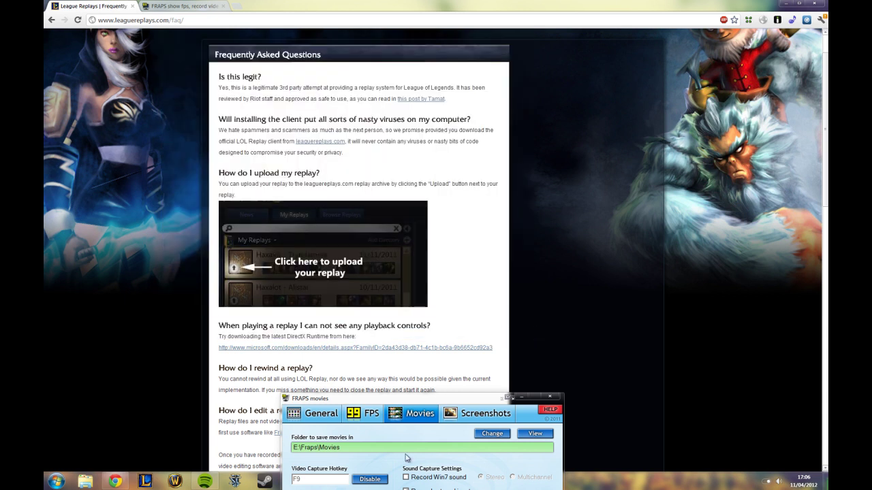
left_click_drag(418, 405, 612, 219)
left_click(601, 307)
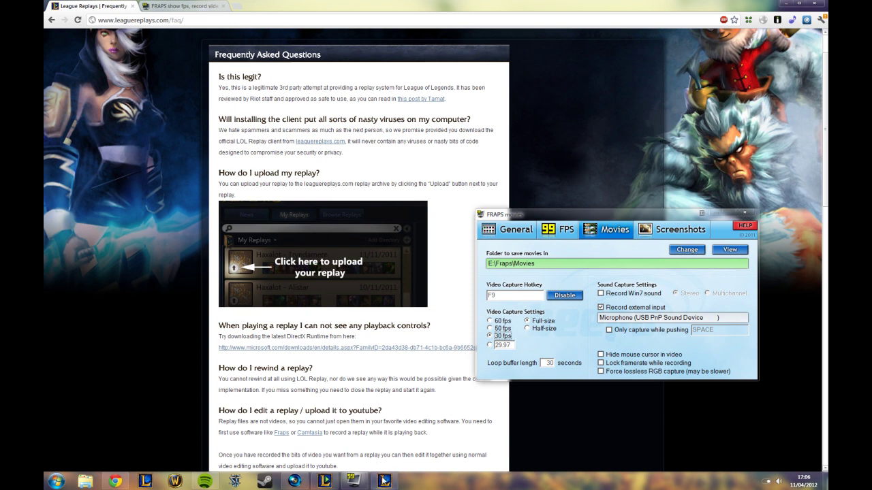
left_click(324, 482)
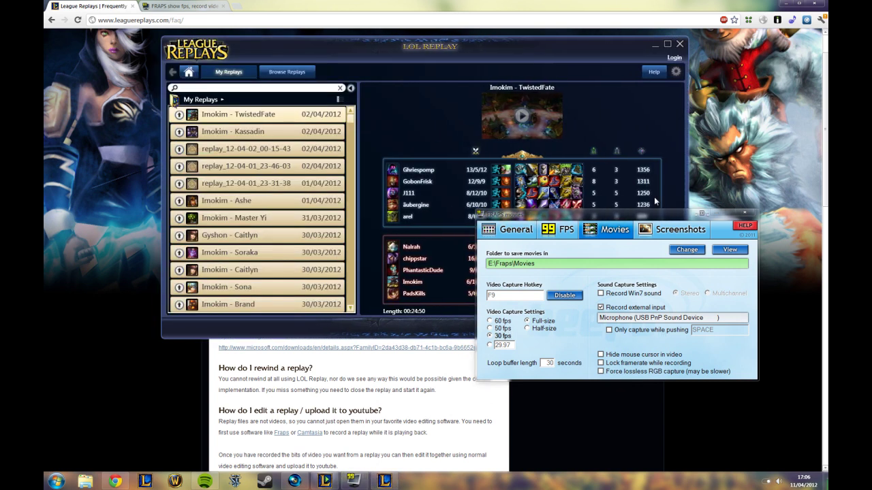
left_click_drag(654, 225, 520, 370)
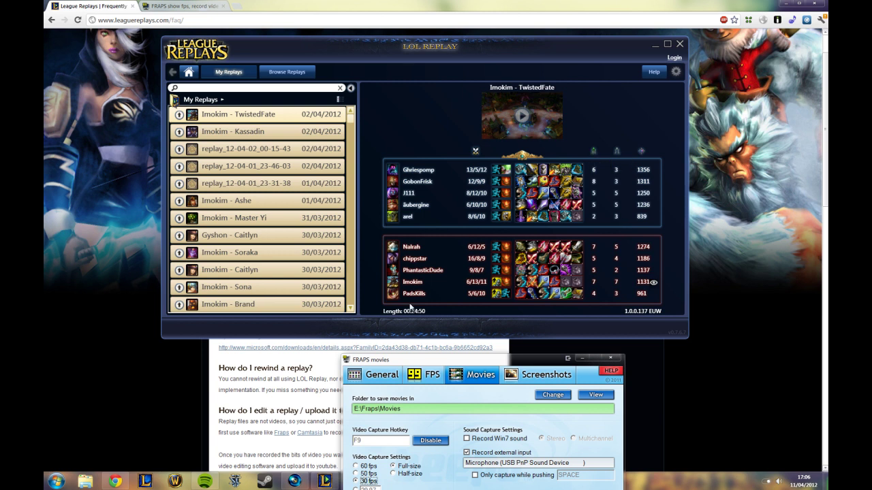
left_click_drag(469, 363, 409, 240)
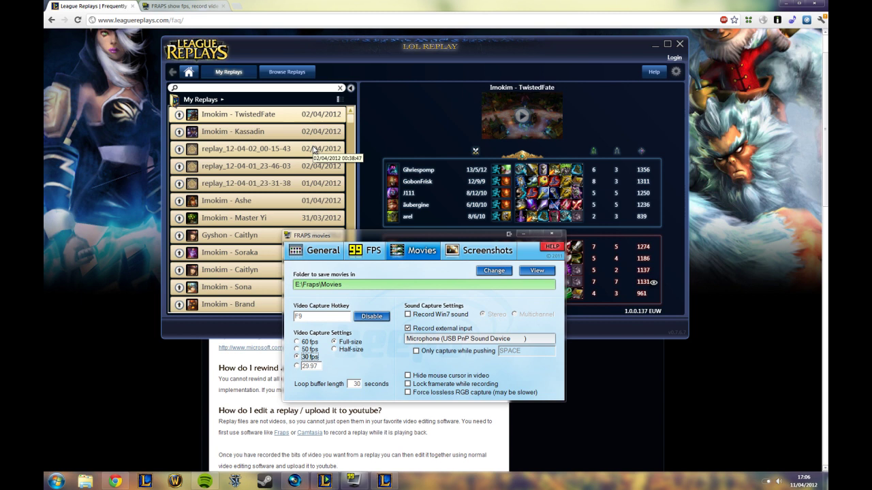
left_click_drag(369, 242, 256, 171)
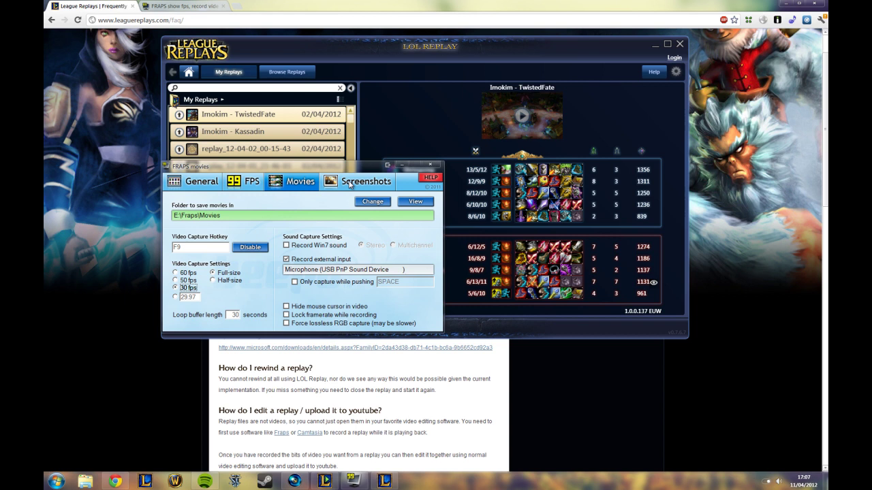
left_click_drag(286, 165, 405, 173)
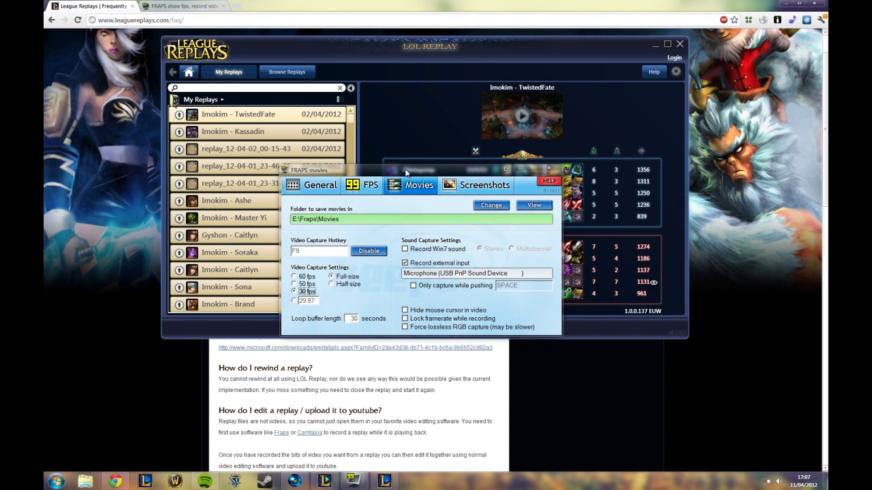
Step: Review the Fraps general and FPS settings and the movie save folder, keeping the current folder
left_click(333, 188)
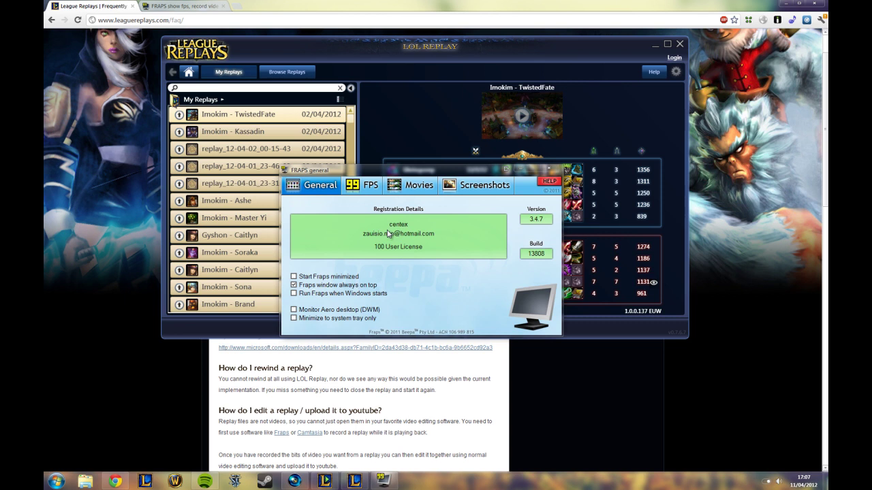
left_click(371, 187)
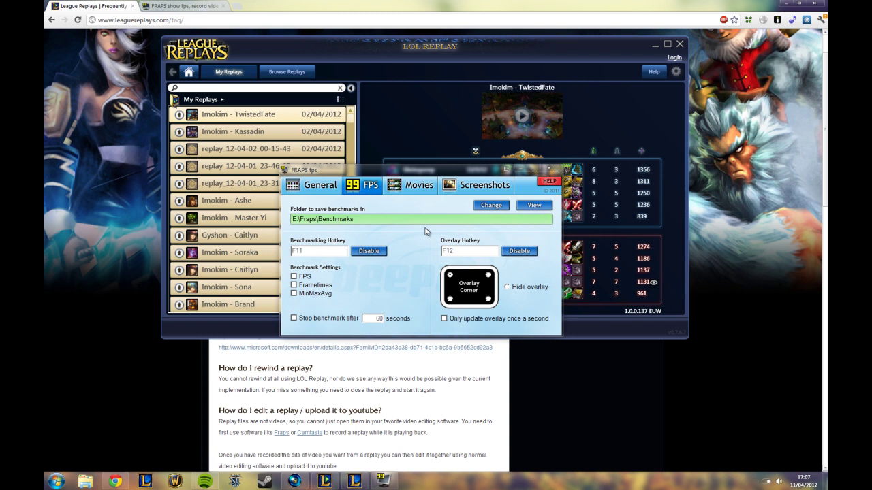
left_click(419, 189)
left_click(360, 219)
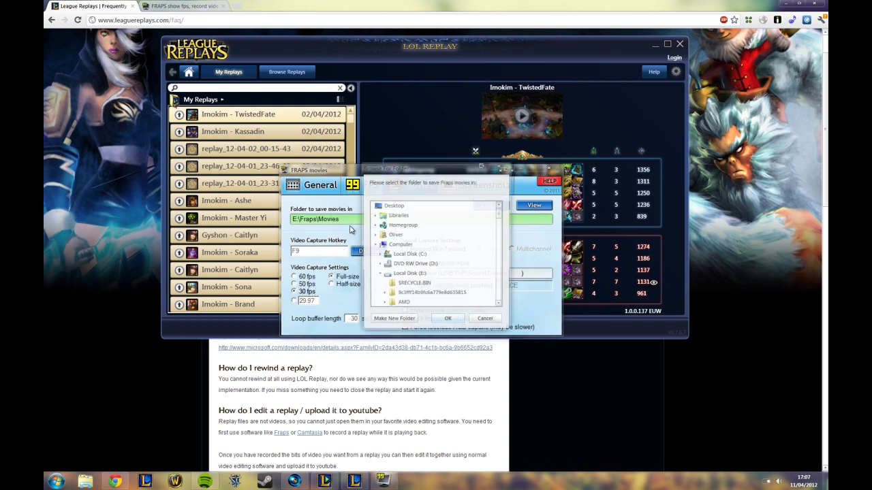
left_click(485, 318)
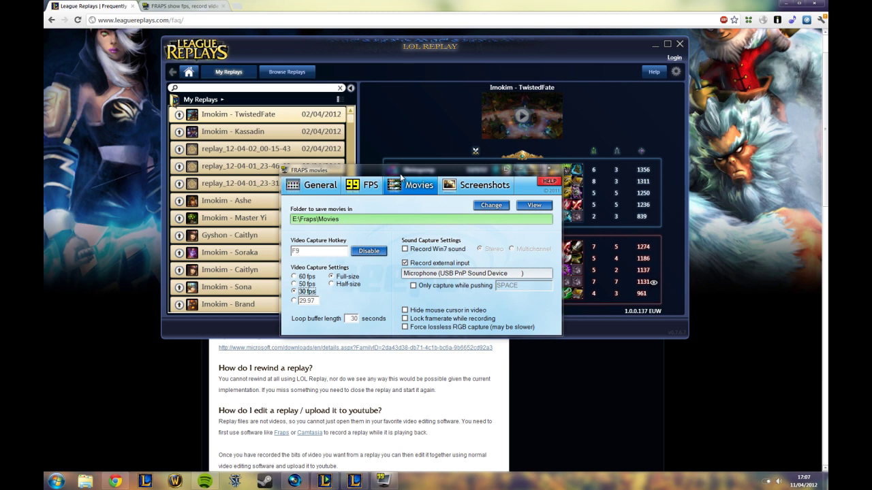
Step: Try the half-size video capture option, return to full-size, and inspect the capture hotkey and loop buffer length
left_click_drag(401, 178, 393, 181)
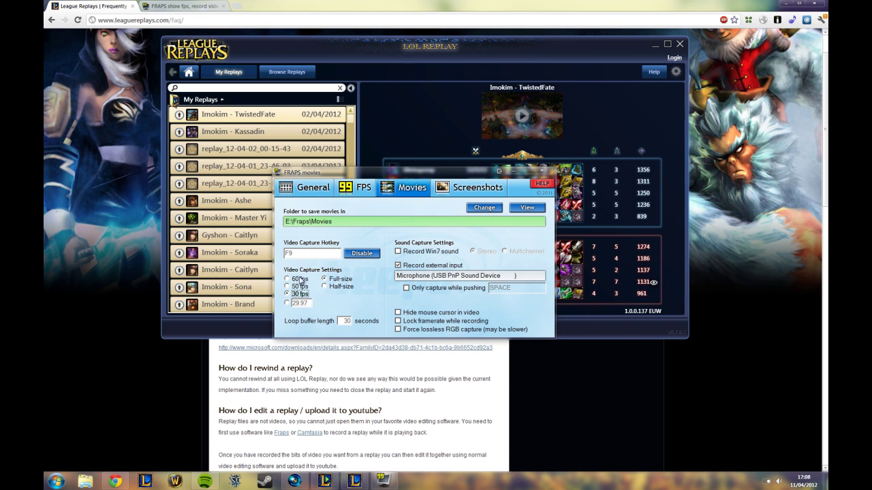
left_click(313, 253)
left_click(341, 287)
left_click(340, 279)
left_click(349, 289)
left_click(342, 280)
left_click(347, 286)
left_click(340, 279)
double_click(344, 320)
left_click(355, 324)
Step: Try enabling Record Win7 sound and microphone capture only while pushing a key, and turn both options back off
left_click(427, 251)
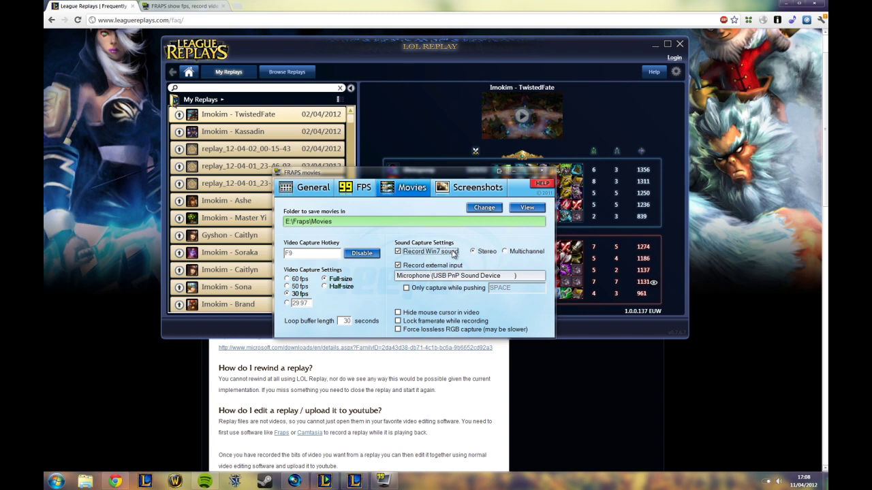
left_click(425, 294)
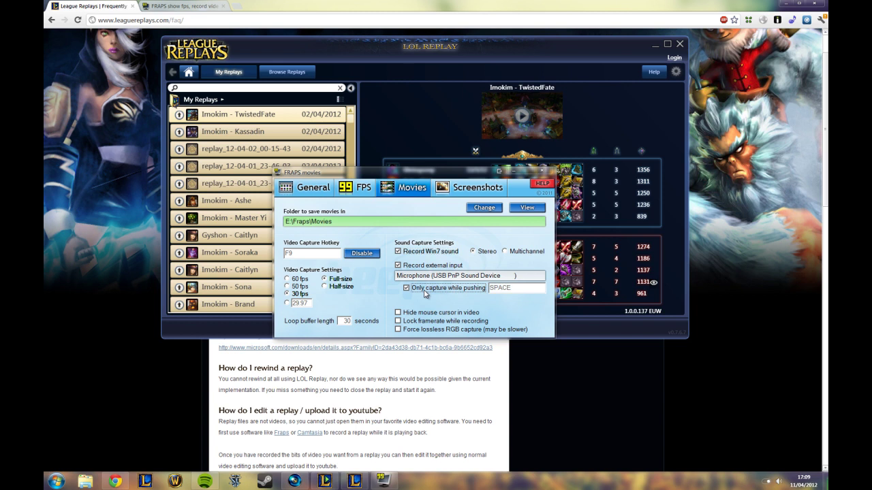
left_click(424, 293)
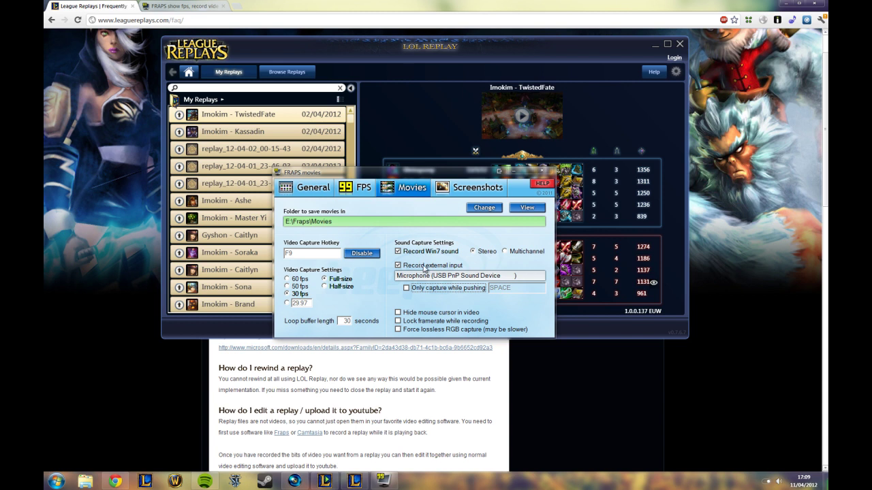
left_click(439, 254)
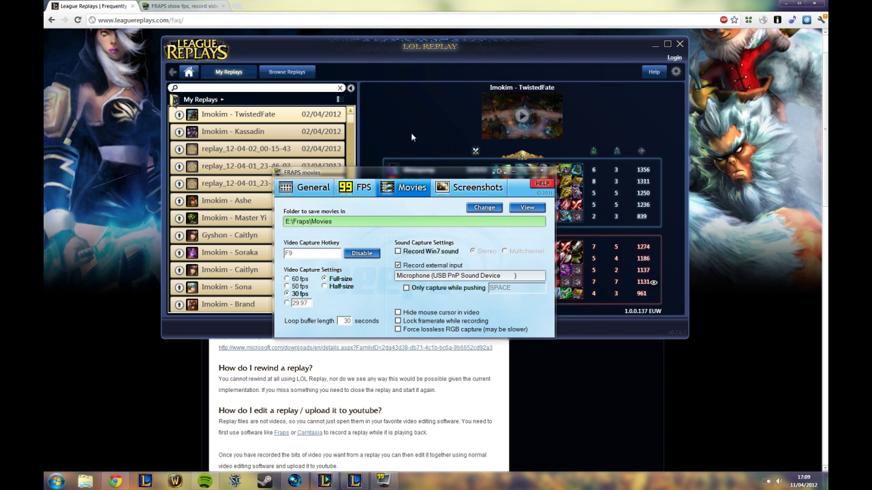
Step: Move the Fraps window clear of the replay list and browse the saved replays
left_click_drag(426, 174, 501, 271)
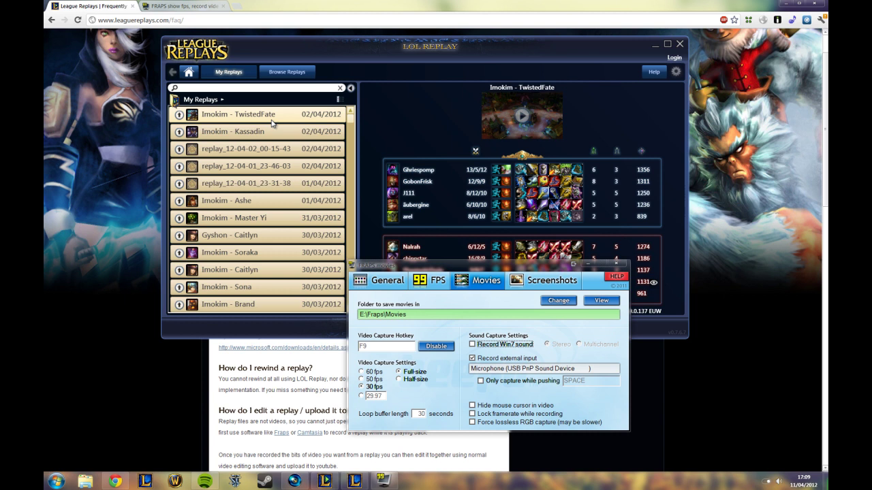
scroll(347, 133, "down", 2)
scroll(347, 134, "up", 2)
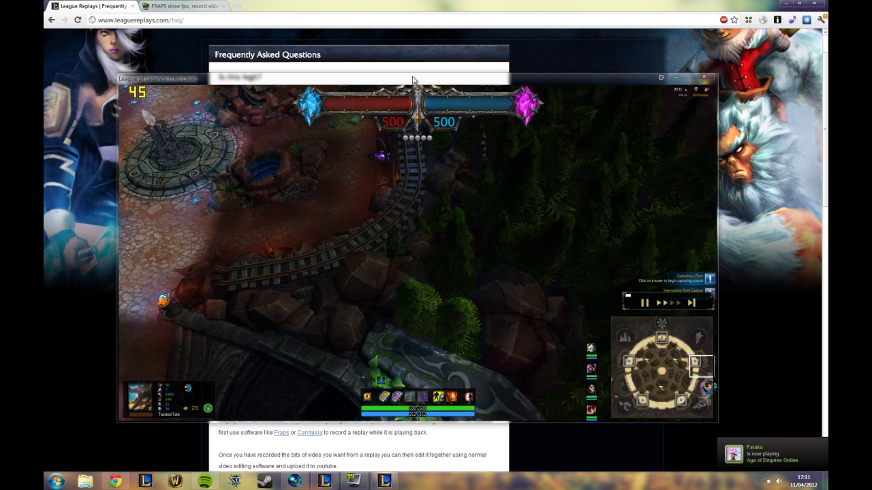
Step: Move the playing replay's camera to the team's spawn platform and check the Fraps video capture hotkey over the game window
left_click(701, 381)
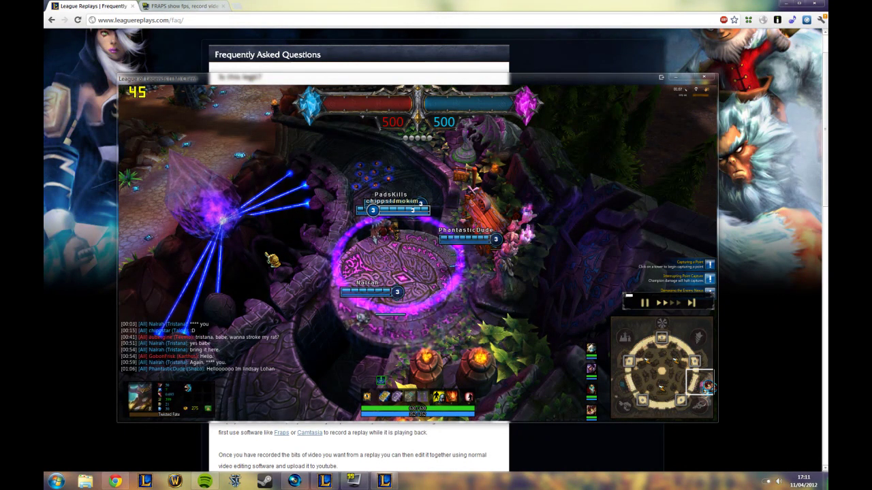
left_click(353, 481)
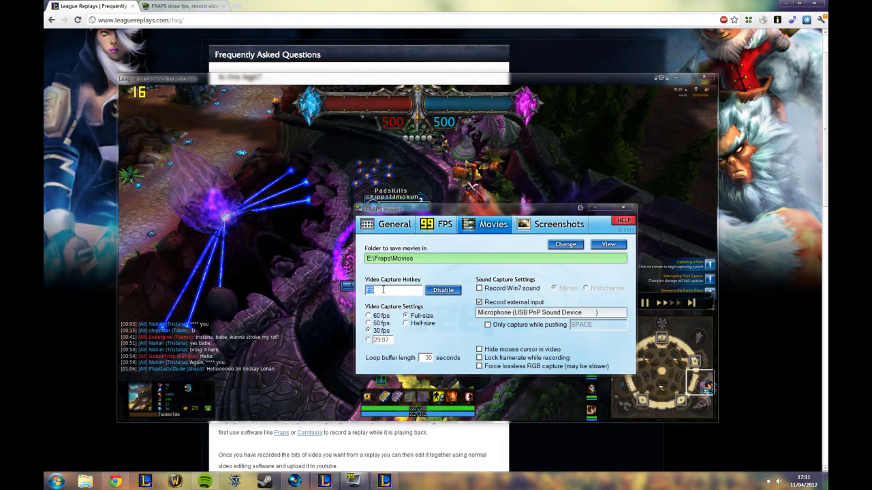
left_click_drag(339, 83, 338, 93)
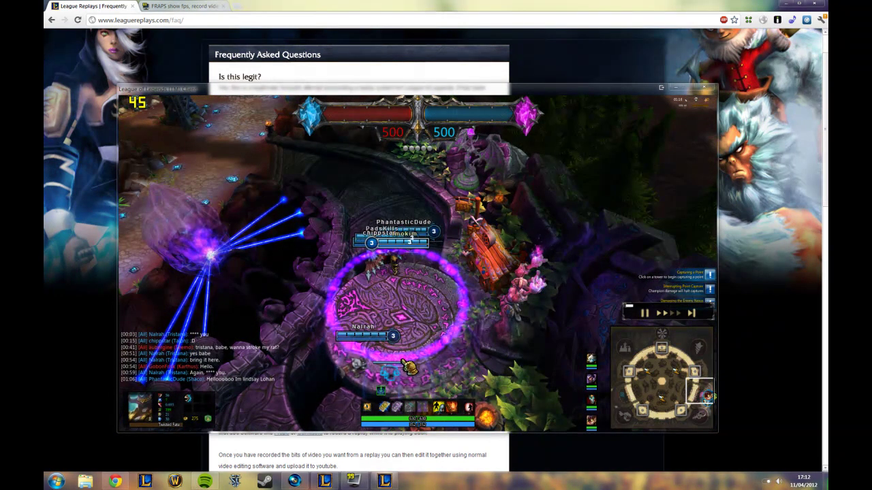
key("alt+Tab")
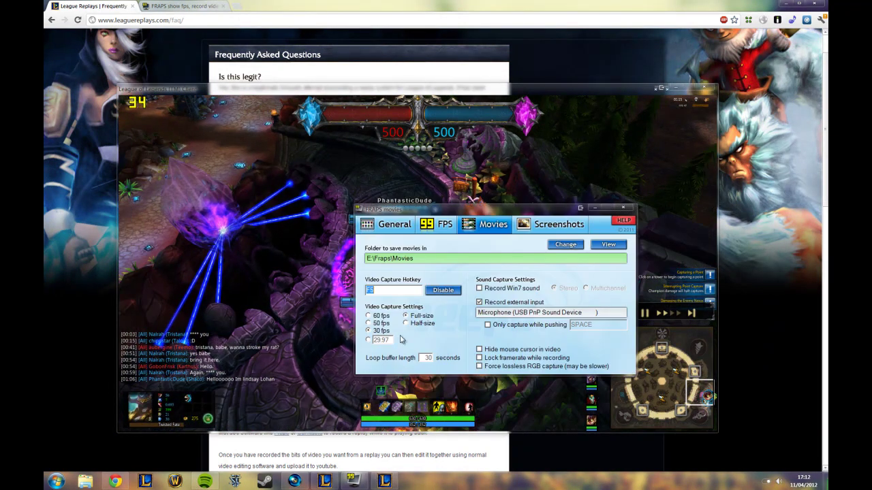
left_click(397, 200)
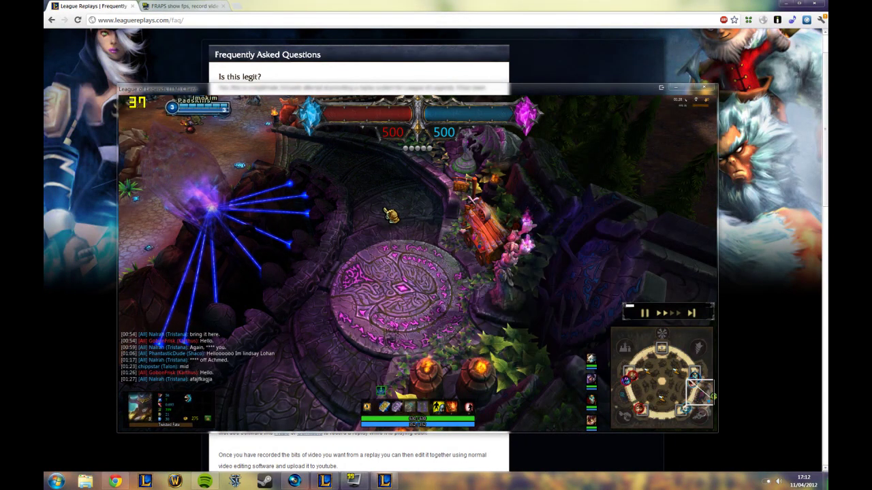
key("space")
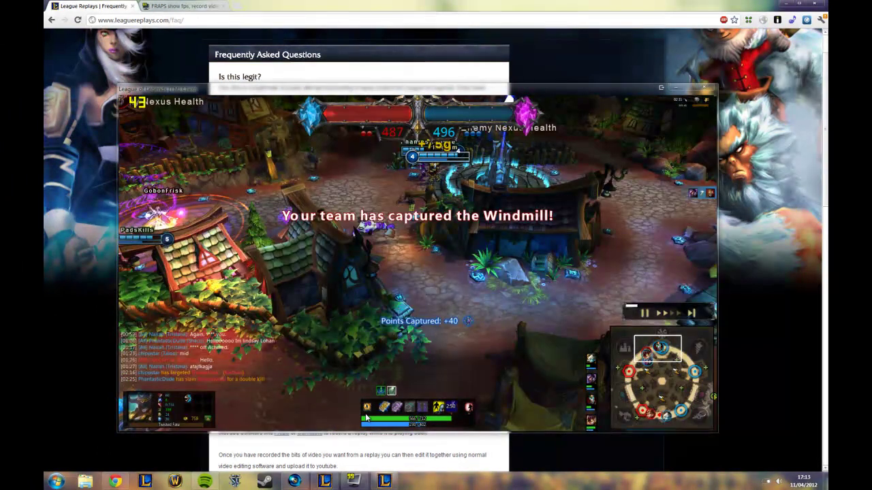
Step: Open the in-game options menu of the playing replay and move the game window lower on the desktop
key("Escape")
left_click(56, 482)
left_click(174, 269)
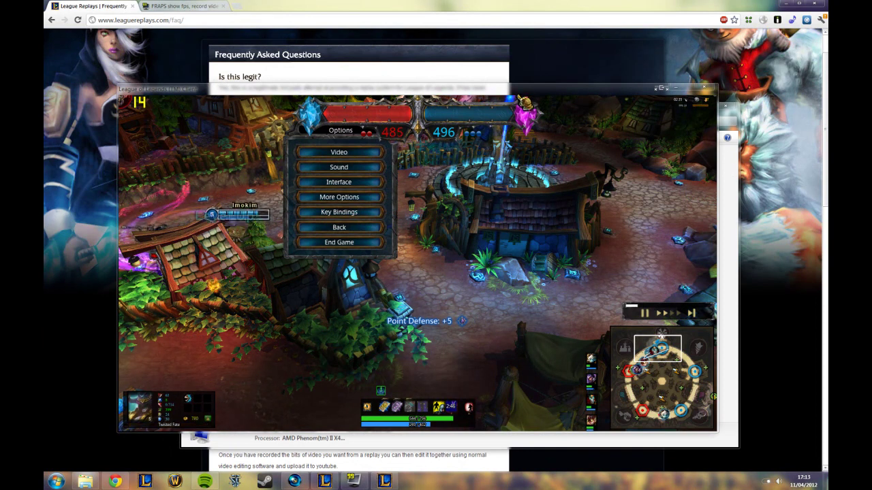
left_click_drag(408, 89, 405, 127)
key("alt+Tab")
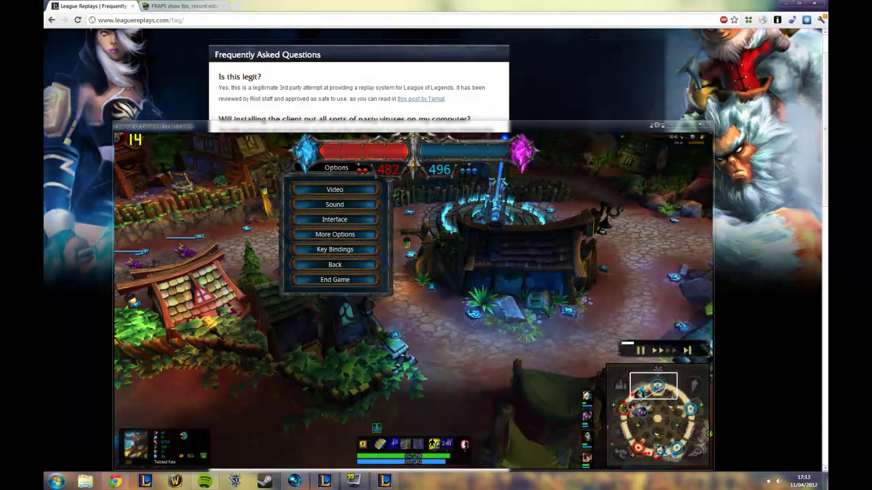
Step: Return to Fraps, open its movies save folder, and minimize the windows covering the folder
key("alt+Tab")
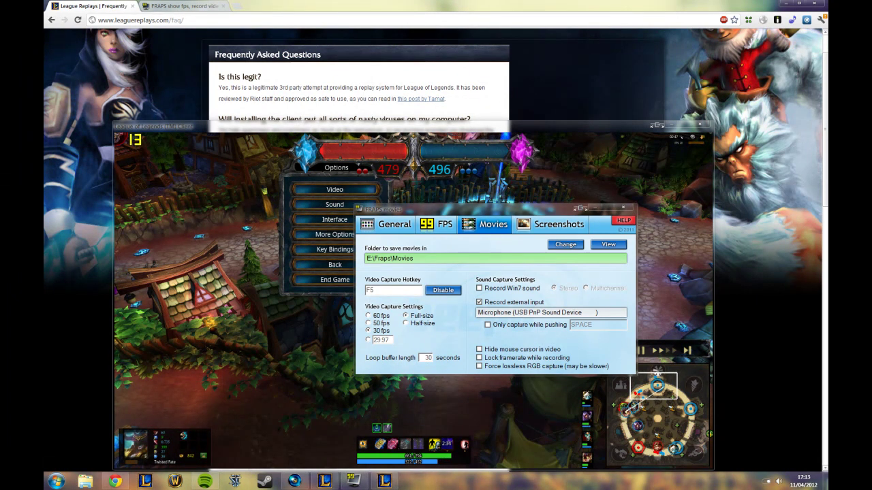
left_click(608, 244)
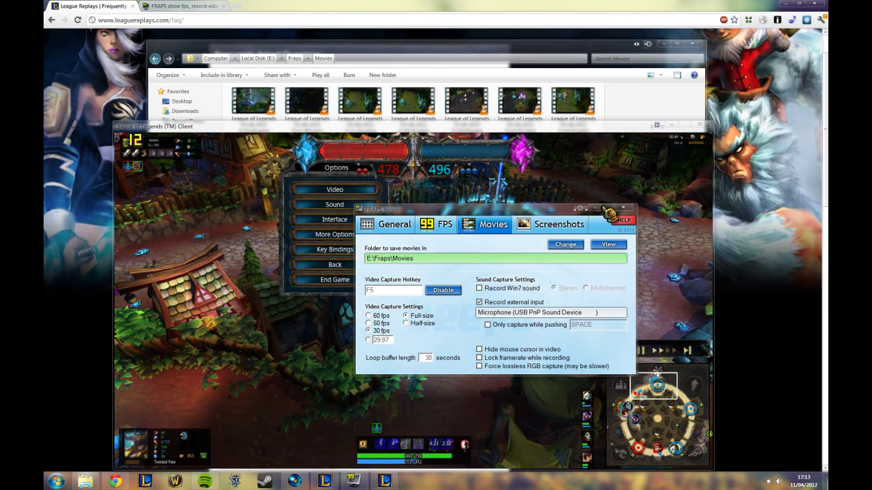
left_click(664, 127)
left_click(651, 124)
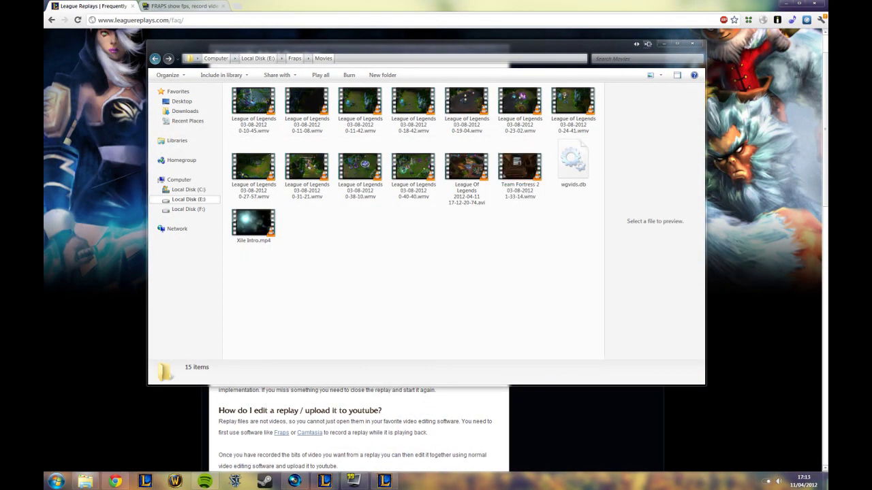
left_click(321, 185)
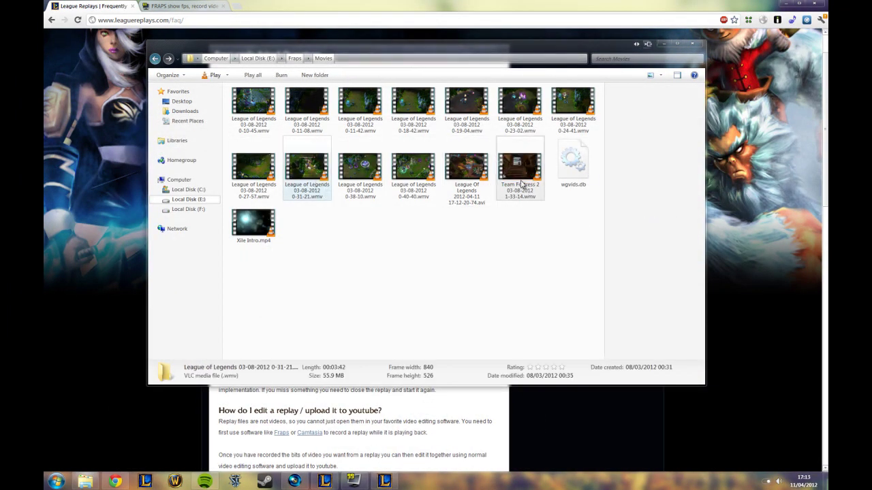
left_click(262, 116)
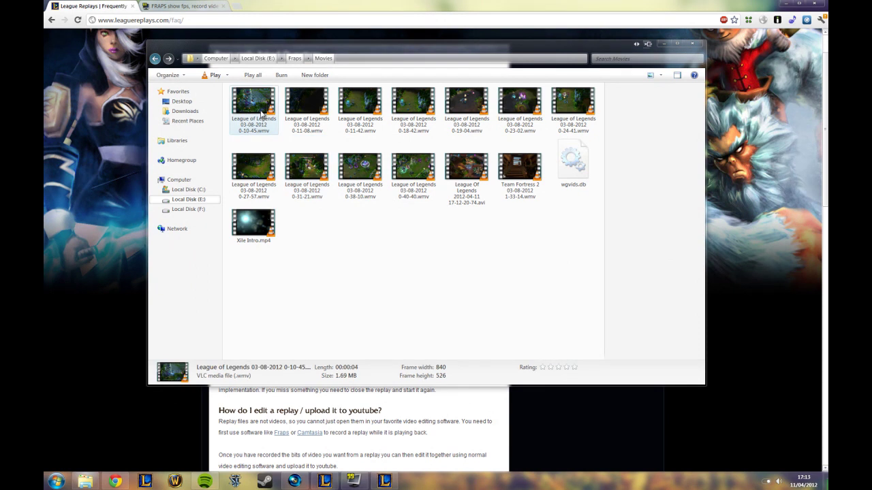
left_click(469, 175)
right_click(468, 176)
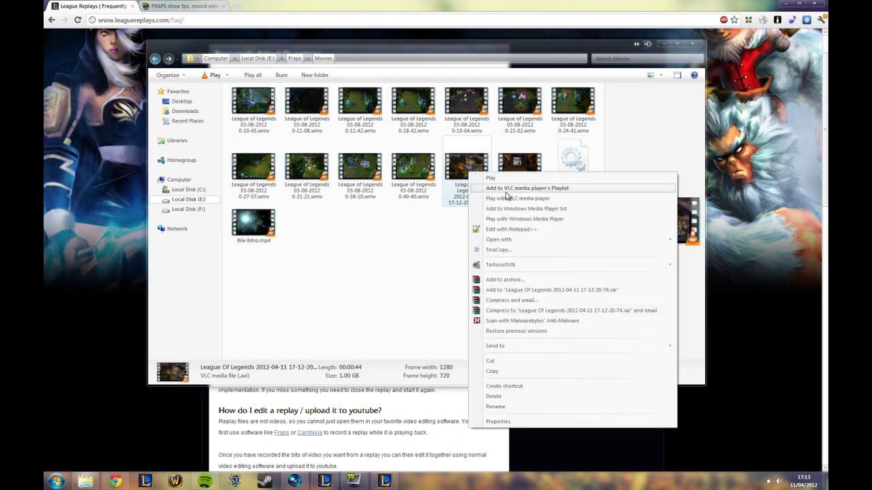
left_click(517, 198)
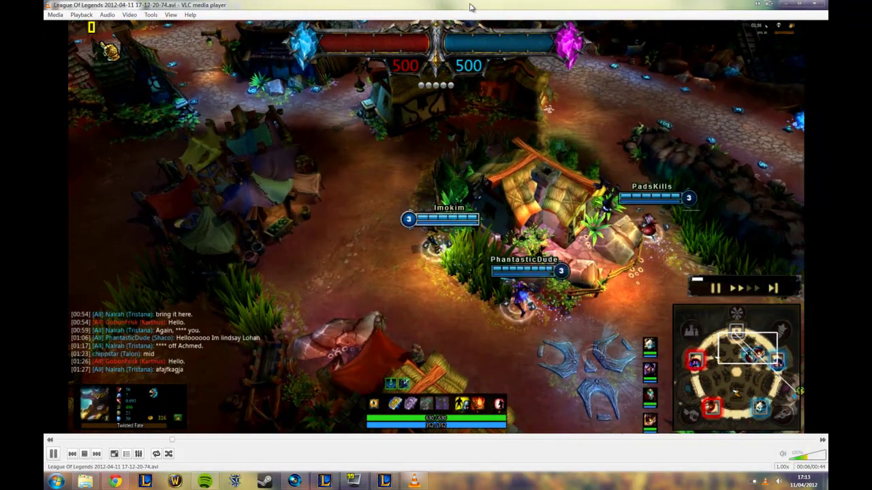
left_click(415, 482)
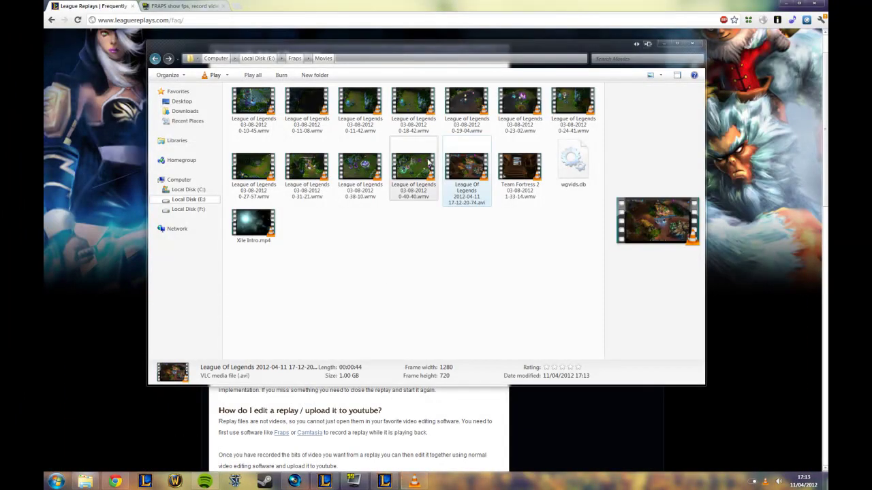
left_click_drag(409, 58, 409, 121)
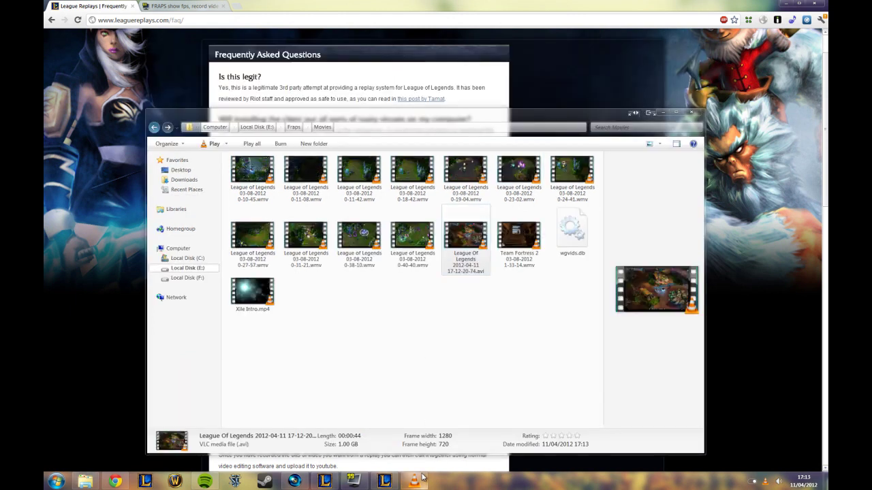
right_click(414, 482)
left_click(418, 454)
left_click(453, 369)
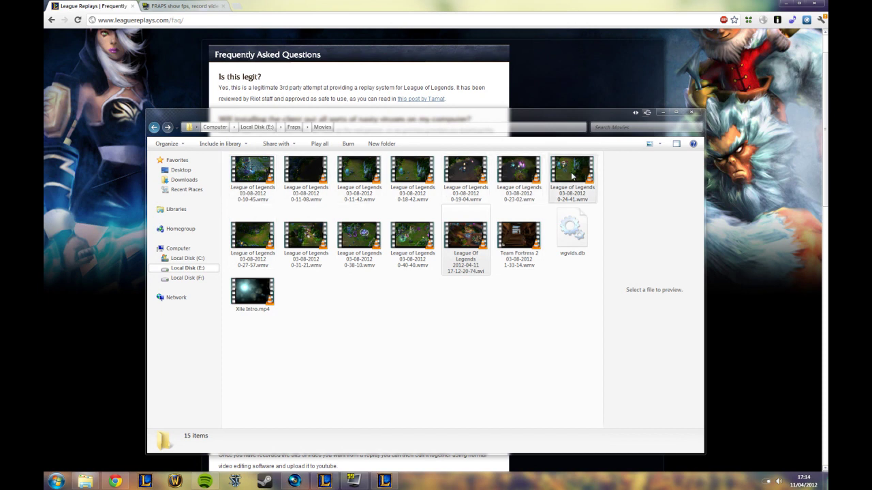
left_click(470, 244)
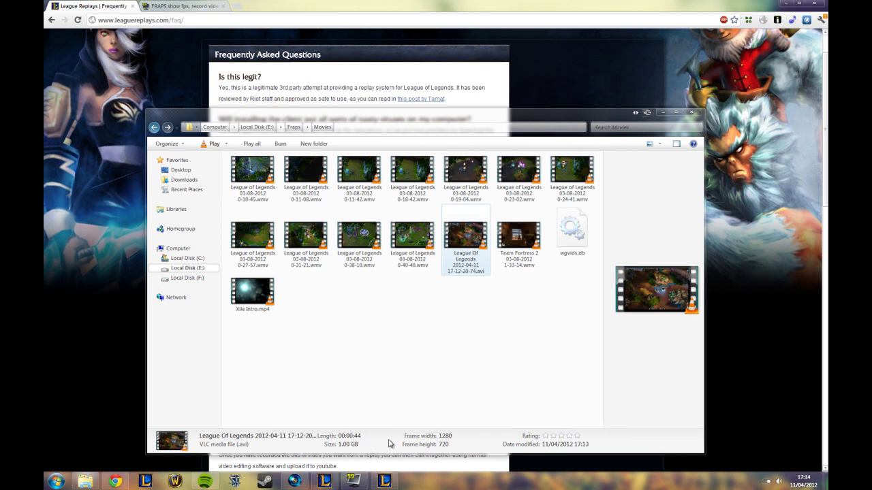
left_click(409, 389)
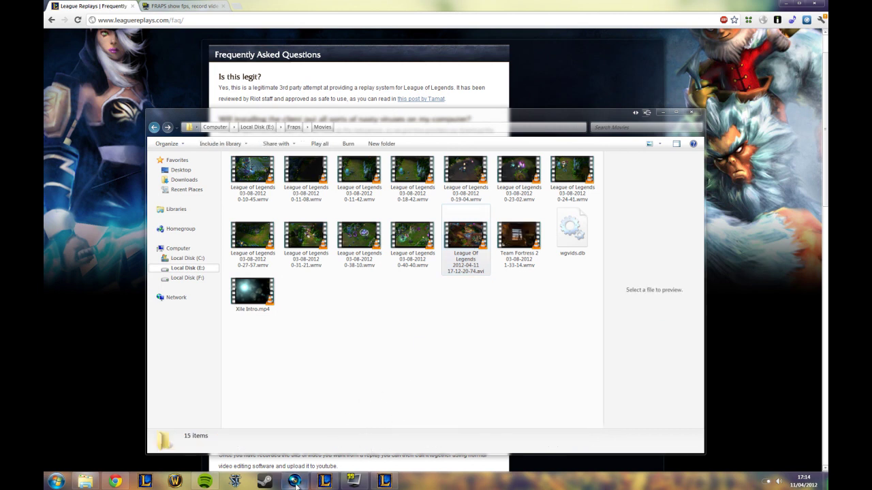
left_click(466, 239)
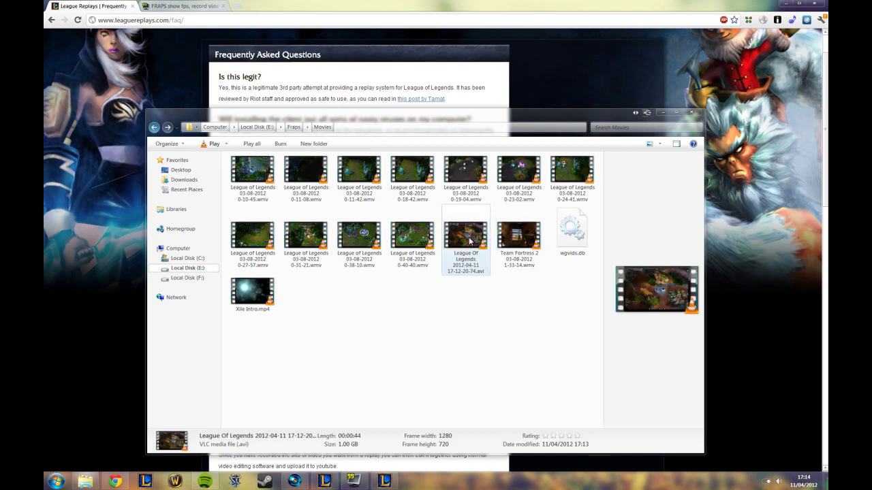
left_click(294, 482)
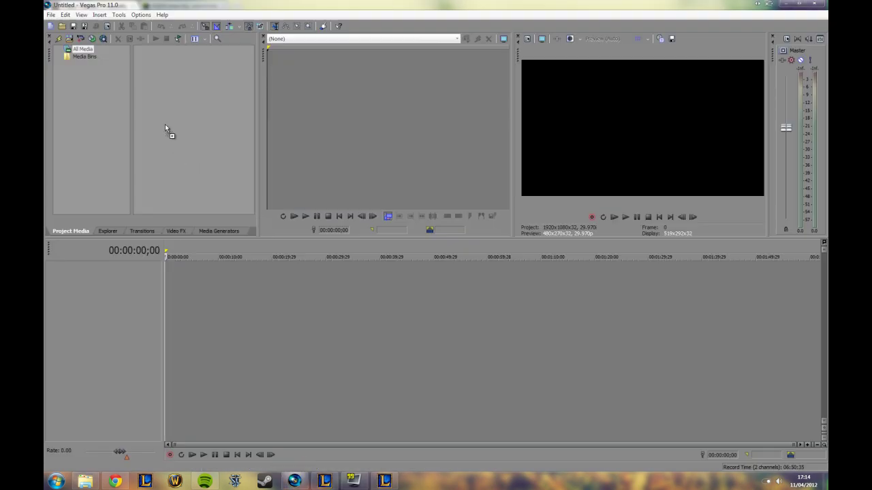
left_click_drag(164, 125, 171, 100)
left_click_drag(159, 71, 168, 302)
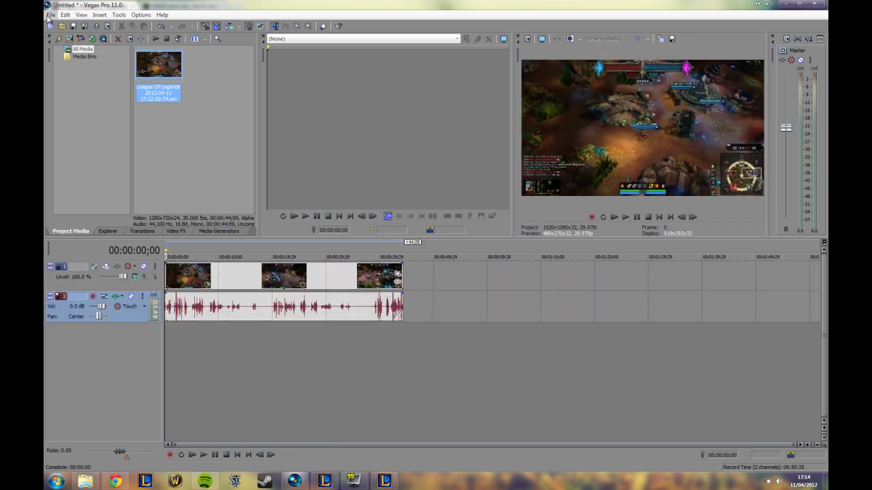
Step: Open the Render As settings, try the HD EX 1280x720-60p template, and select HD EX 1280x720-24p
left_click(50, 14)
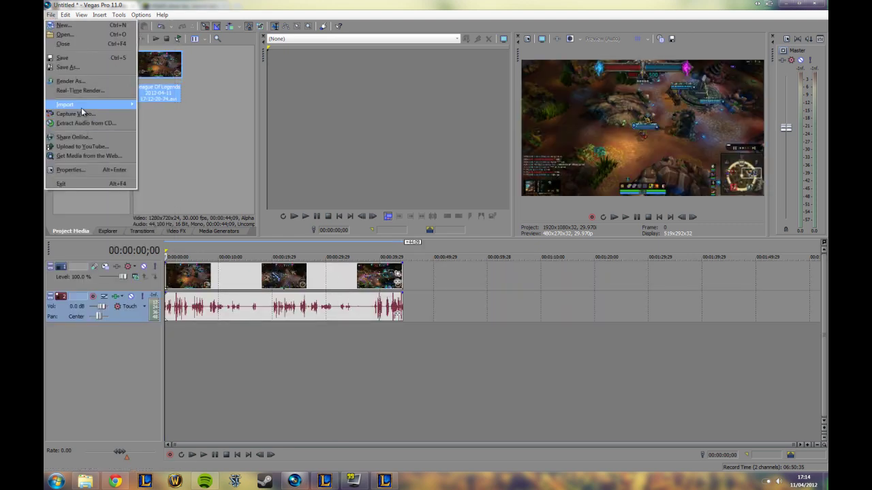
left_click(88, 81)
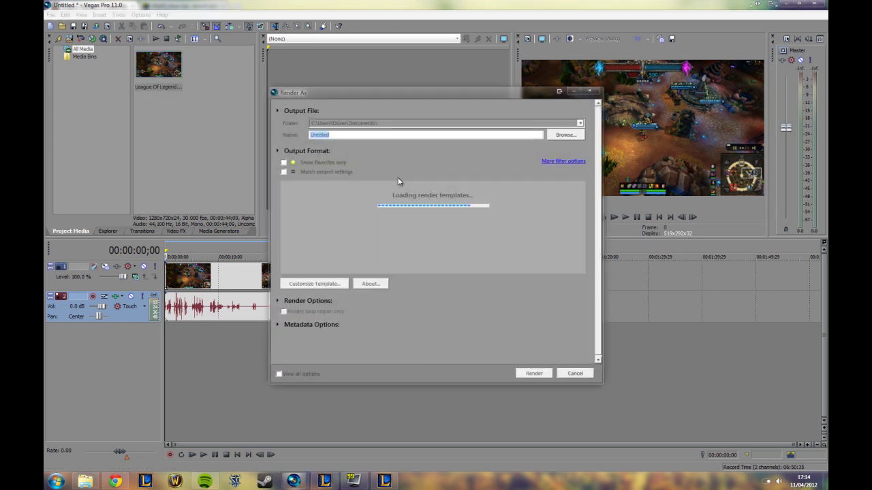
left_click(365, 269)
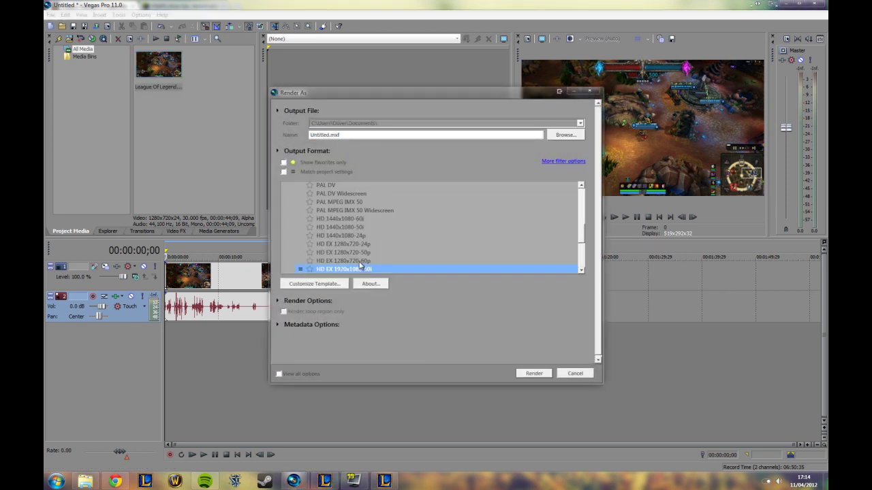
left_click(372, 261)
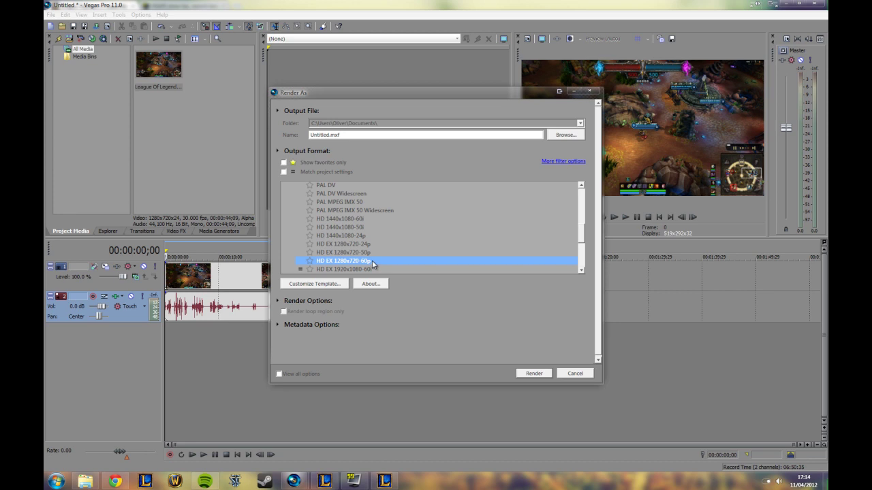
left_click(372, 246)
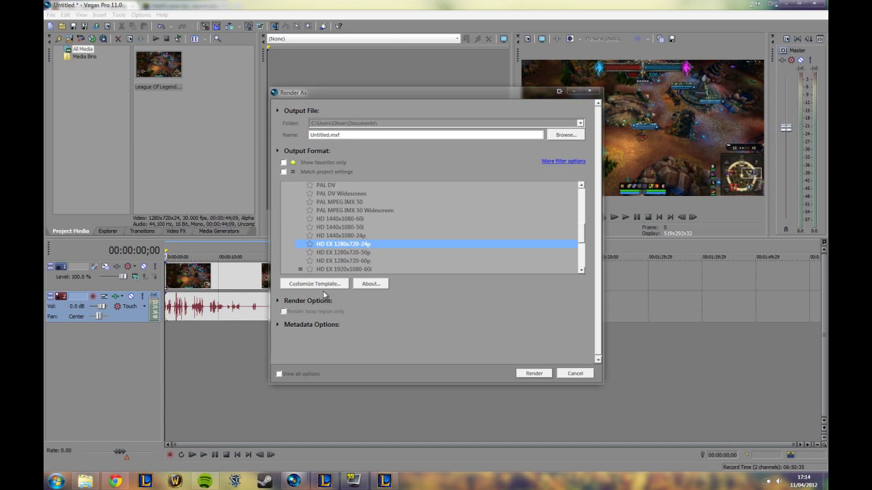
Step: Inspect the custom video settings of the HD EX 1280x720-24p template without changing them, and expand the metadata and render options
left_click(319, 285)
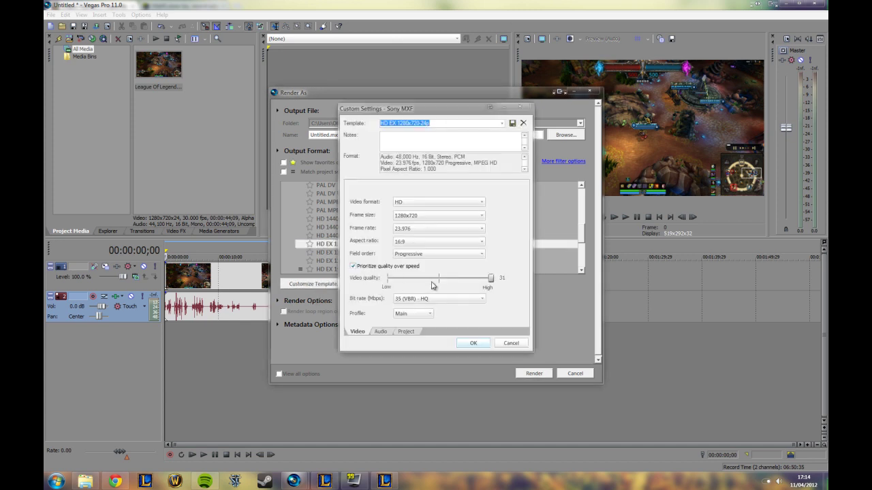
left_click(515, 345)
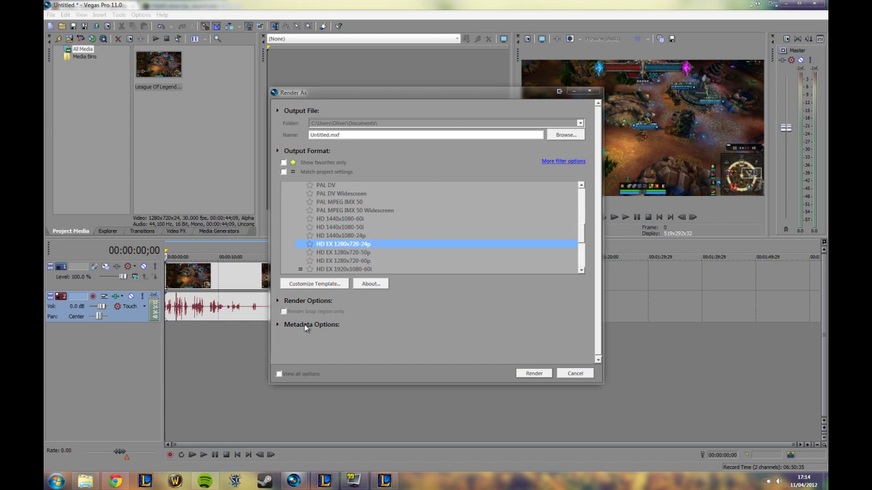
left_click(278, 324)
left_click(278, 300)
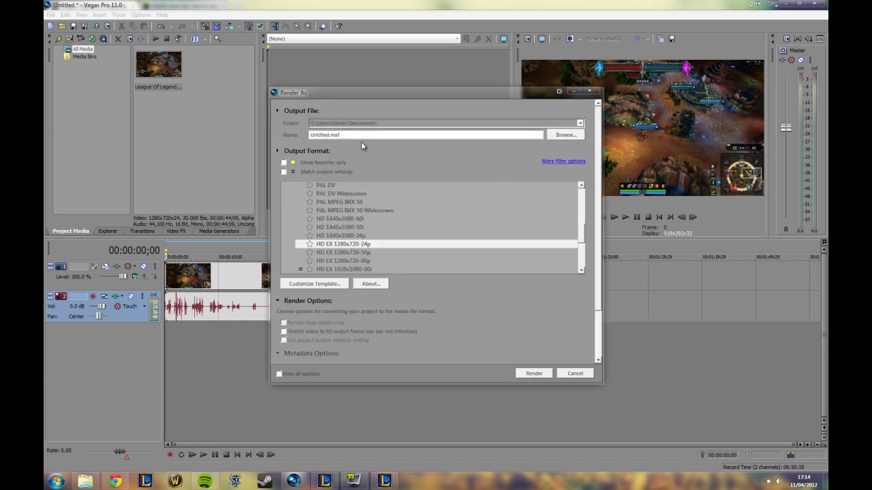
Step: Inspect the render's save location and file type choices, and cancel out of the render settings
left_click(564, 134)
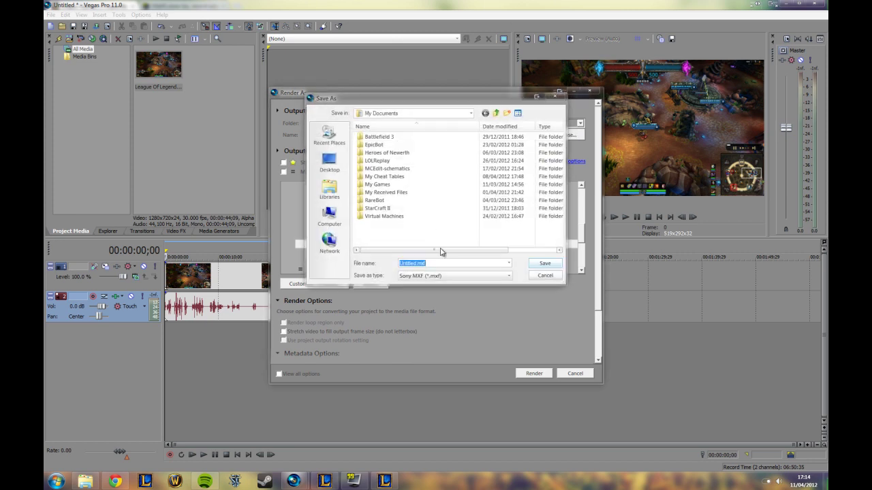
left_click(453, 277)
left_click(457, 282)
left_click(545, 276)
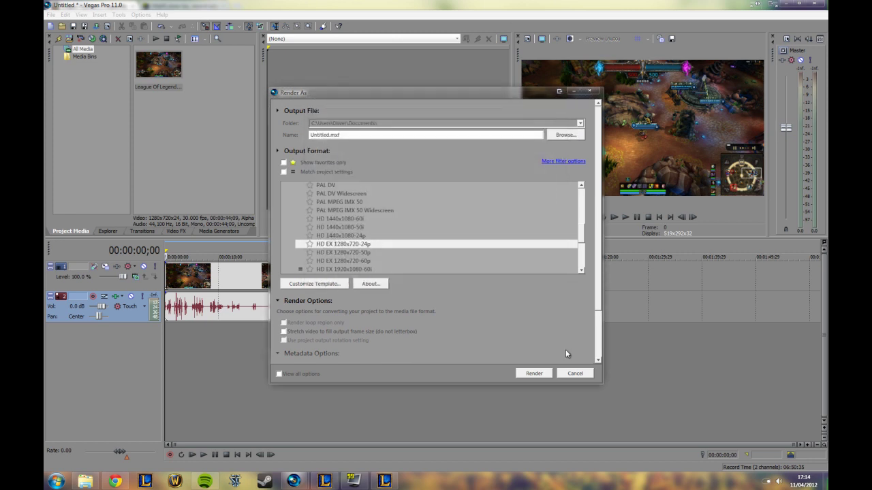
left_click(573, 374)
Step: Open the Upload to YouTube form, inspect its video category and tags fields, and cancel it
left_click(51, 15)
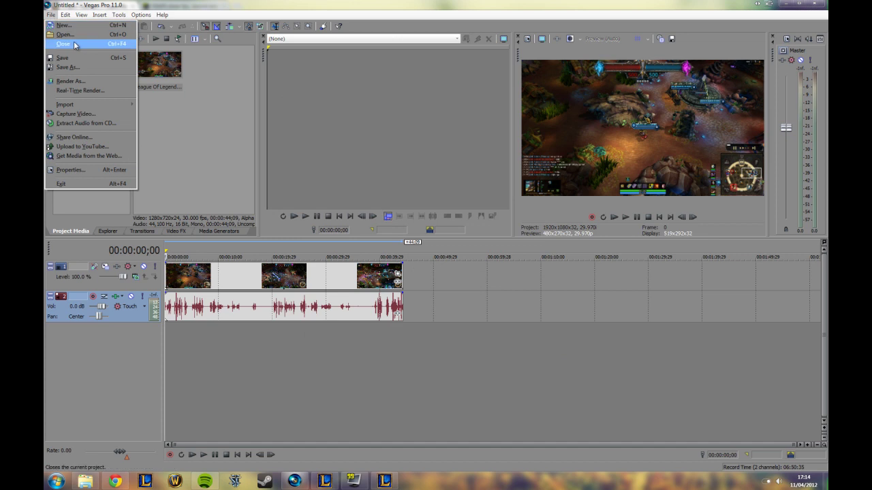
left_click(104, 145)
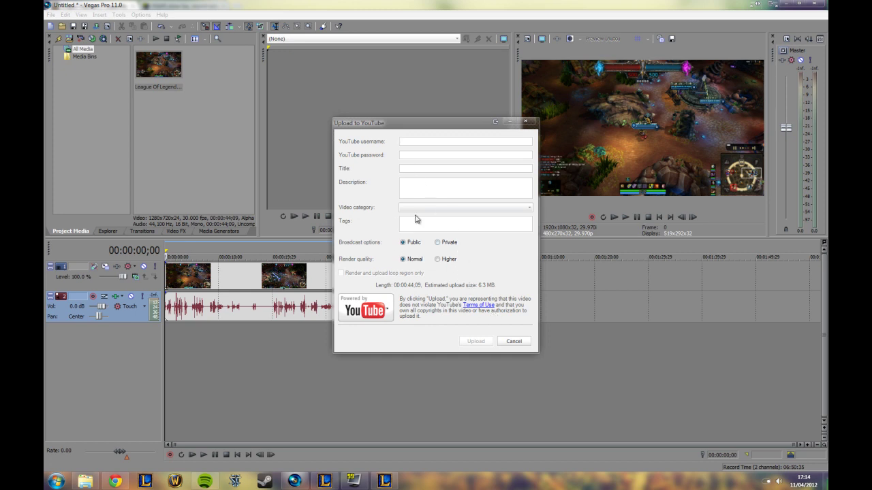
left_click(436, 207)
left_click(436, 225)
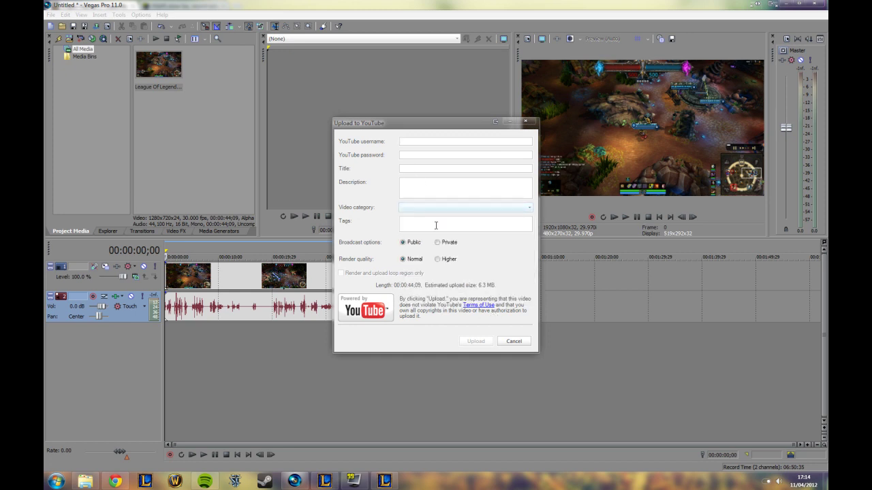
left_click(515, 342)
left_click(51, 14)
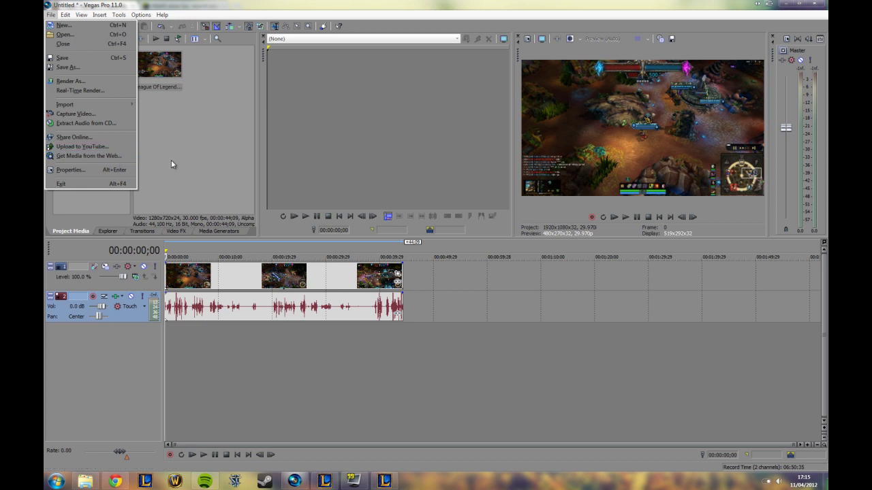
left_click(246, 157)
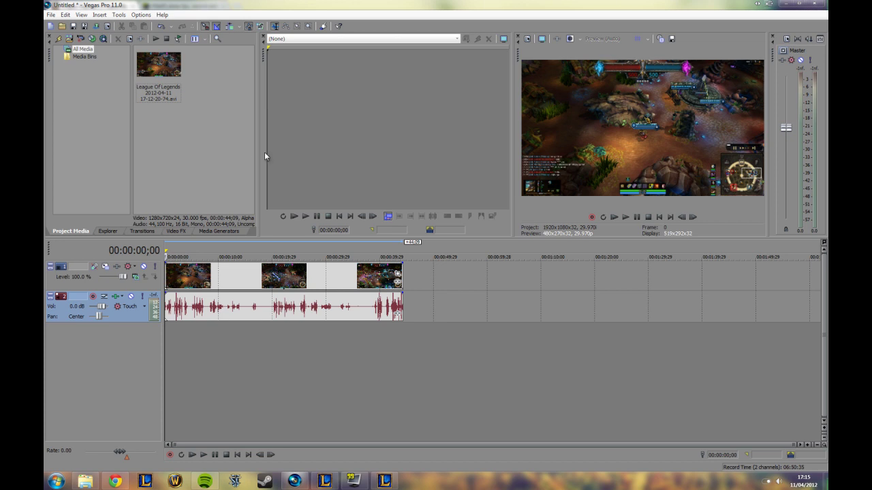
left_click(345, 138)
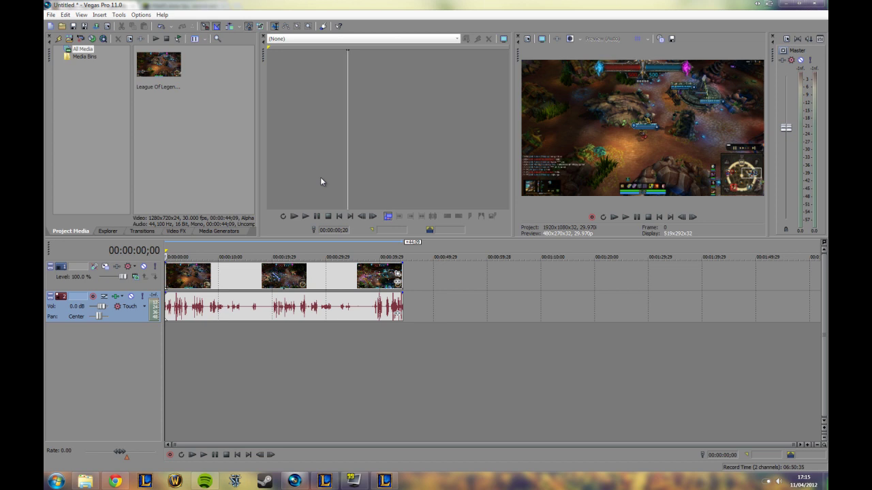
left_click(429, 177)
left_click(303, 157)
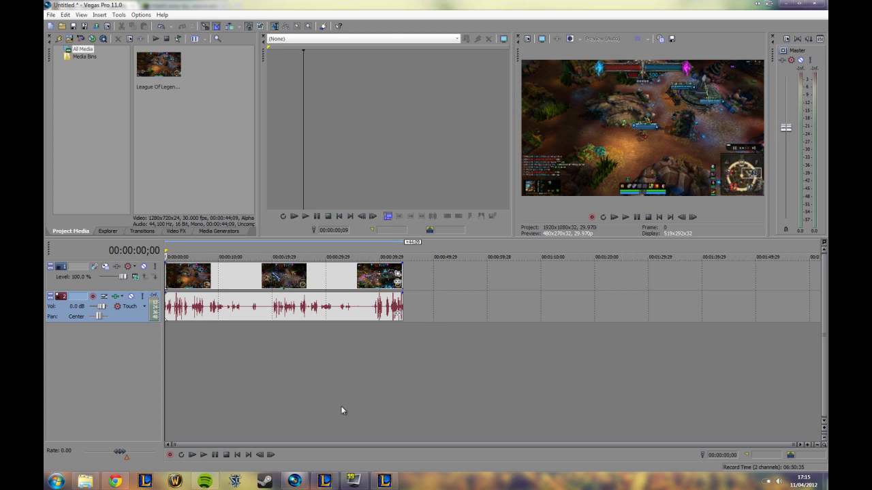
Step: Close the running League of Legends replay client
right_click(385, 482)
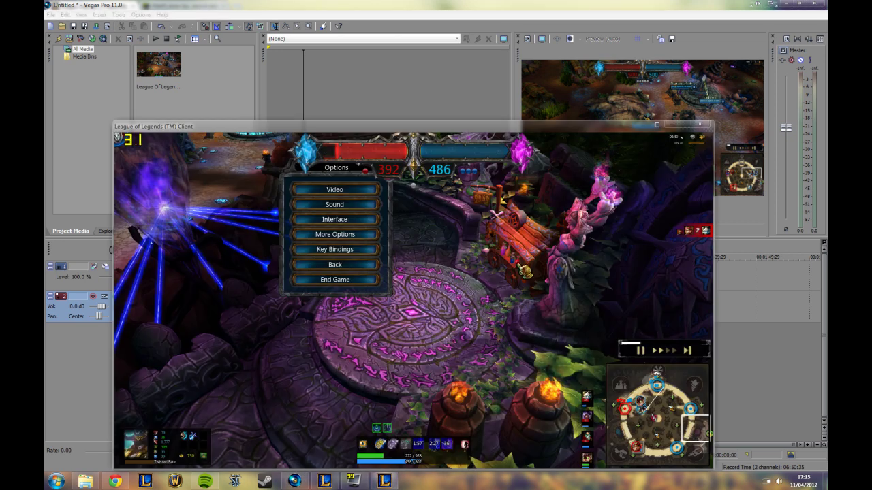
left_click(469, 416)
left_click(442, 165)
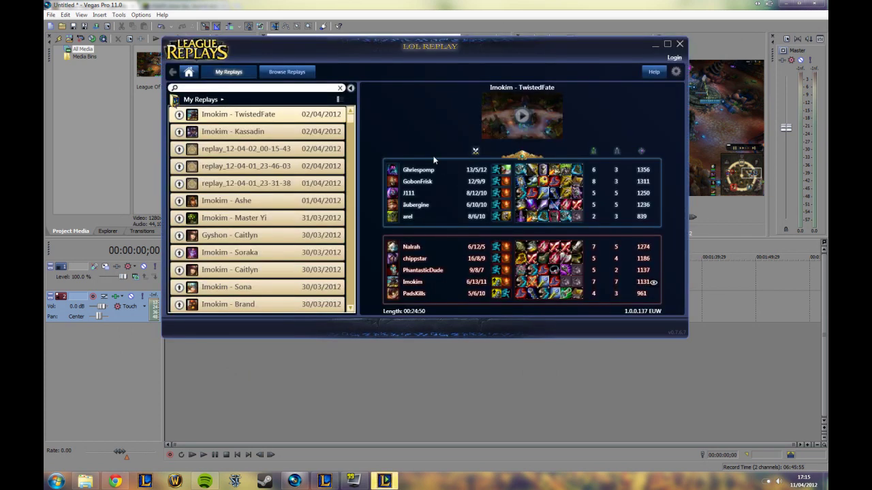
Step: Minimize the LOL Replay window, clear the stray selection in the Trimmer, and bring LOL Replay back to close it
left_click(655, 45)
left_click_drag(400, 124, 314, 121)
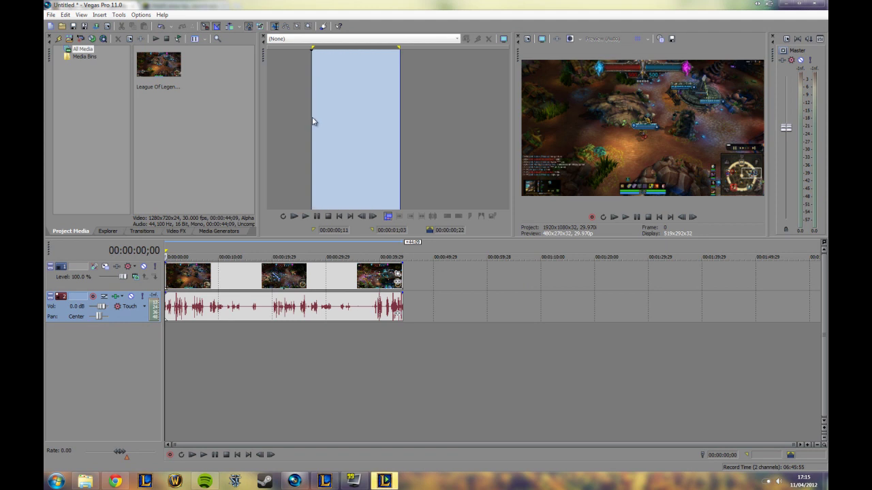
left_click(312, 117)
left_click(400, 481)
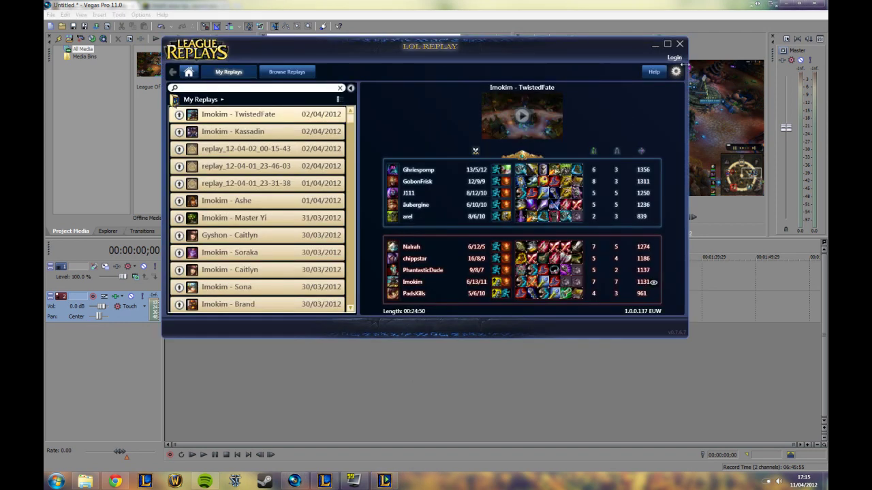
left_click(679, 45)
Step: Select the middle of the League of Legends clip on the timeline, from about 00:00:15;14 to 00:00:29;26
left_click(370, 165)
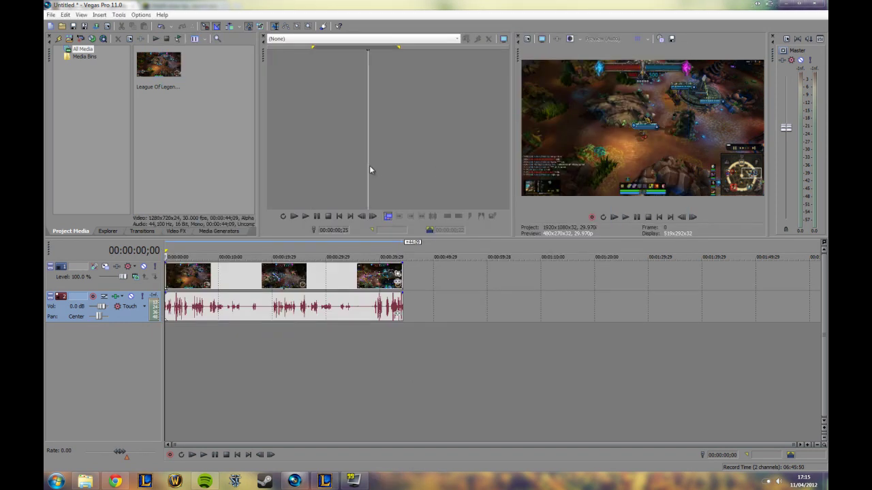
left_click_drag(311, 168, 299, 165)
left_click(353, 358)
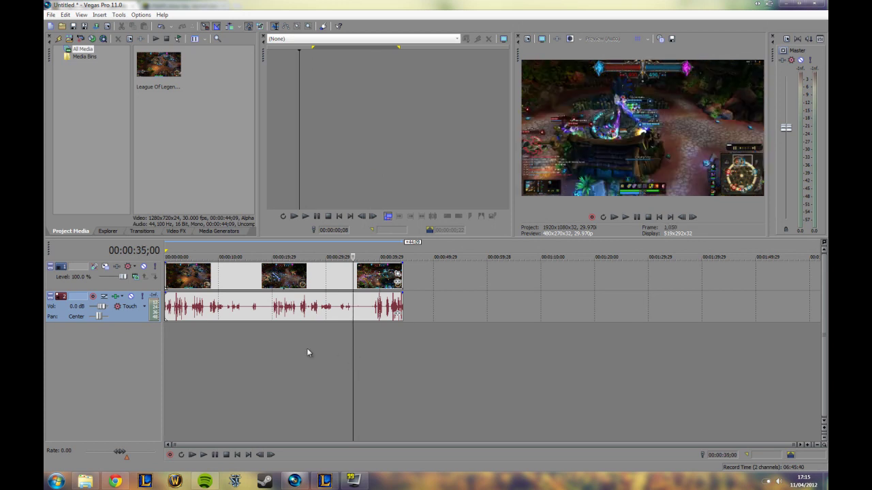
left_click_drag(299, 348, 325, 355)
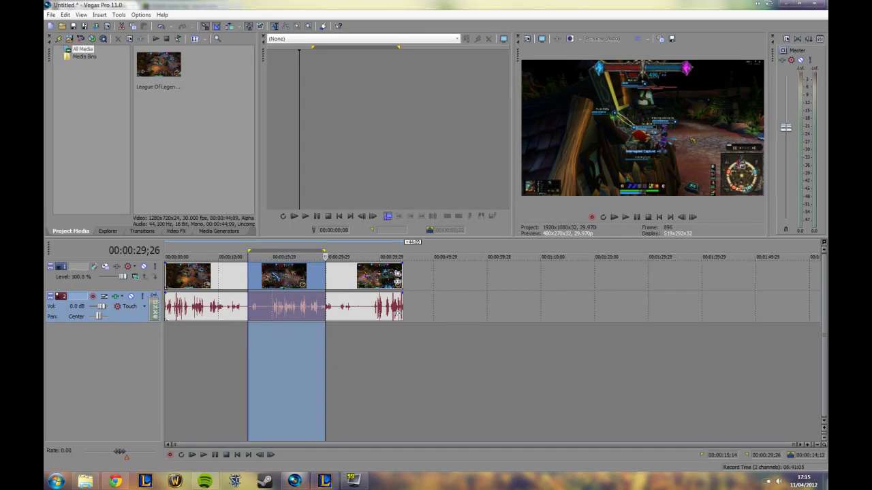